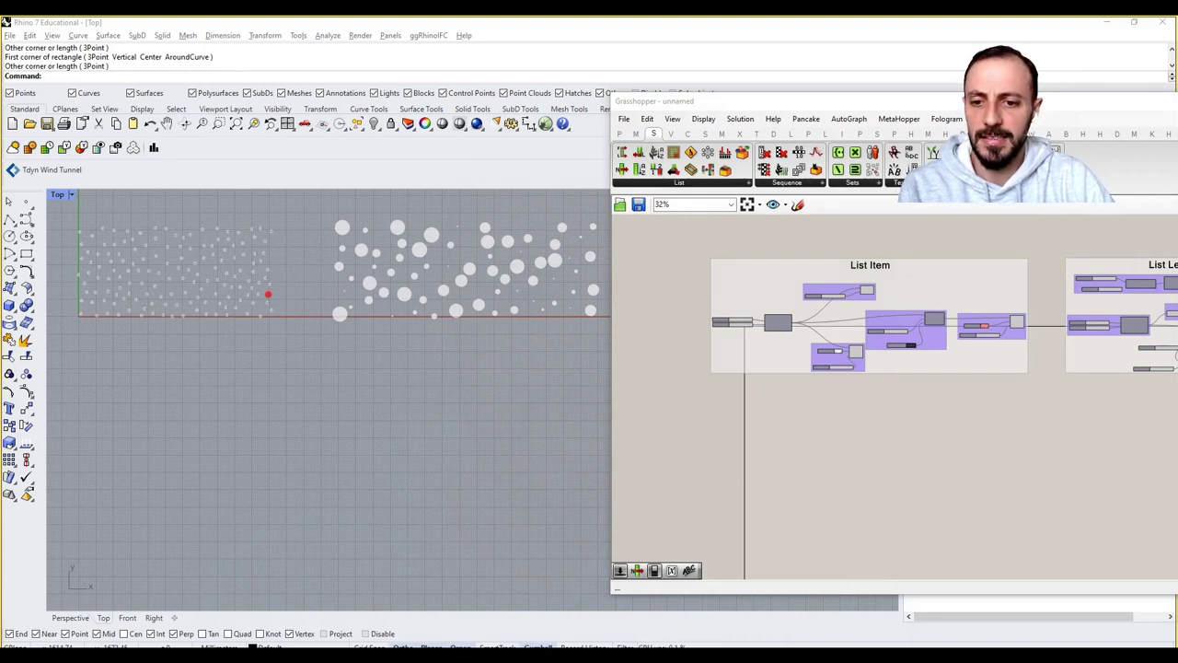
Step: Duplicate the Population component with its two number sliders onto the empty canvas below the List Item group
{"action": "left_click", "coordinate": [834, 395]}
{"action": "scroll", "coordinate": [810, 391], "scroll_direction": "down", "scroll_amount": 2}
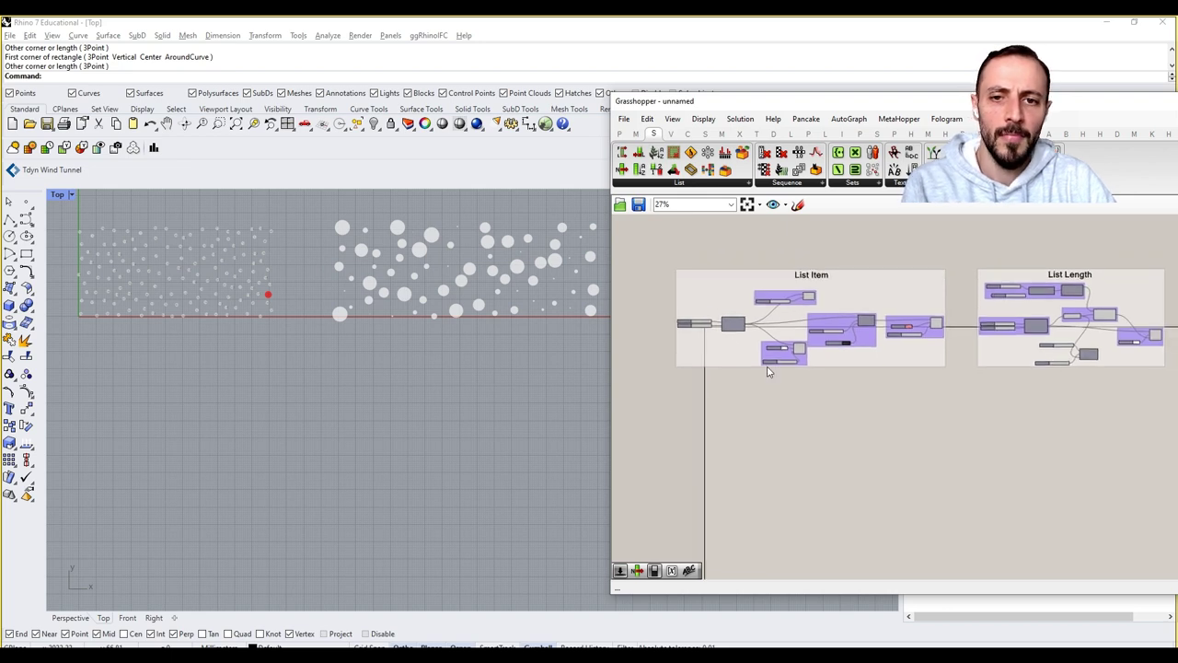
{"action": "scroll", "coordinate": [771, 374], "scroll_direction": "up", "scroll_amount": 2}
{"action": "left_click_drag", "start_coordinate": [652, 297], "coordinate": [766, 518]}
{"action": "left_click", "coordinate": [868, 434]}
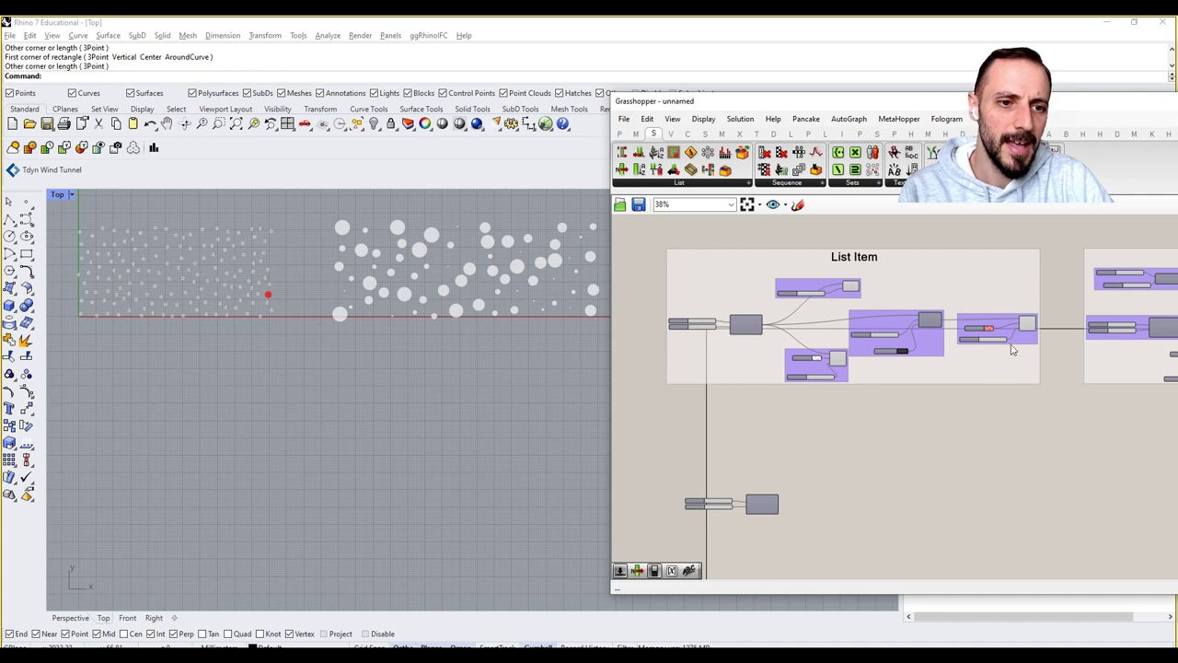
Step: Turn off the previews of the red dot display and the Point List in the List Item group
{"action": "right_click", "coordinate": [1031, 326]}
{"action": "left_click", "coordinate": [1043, 346]}
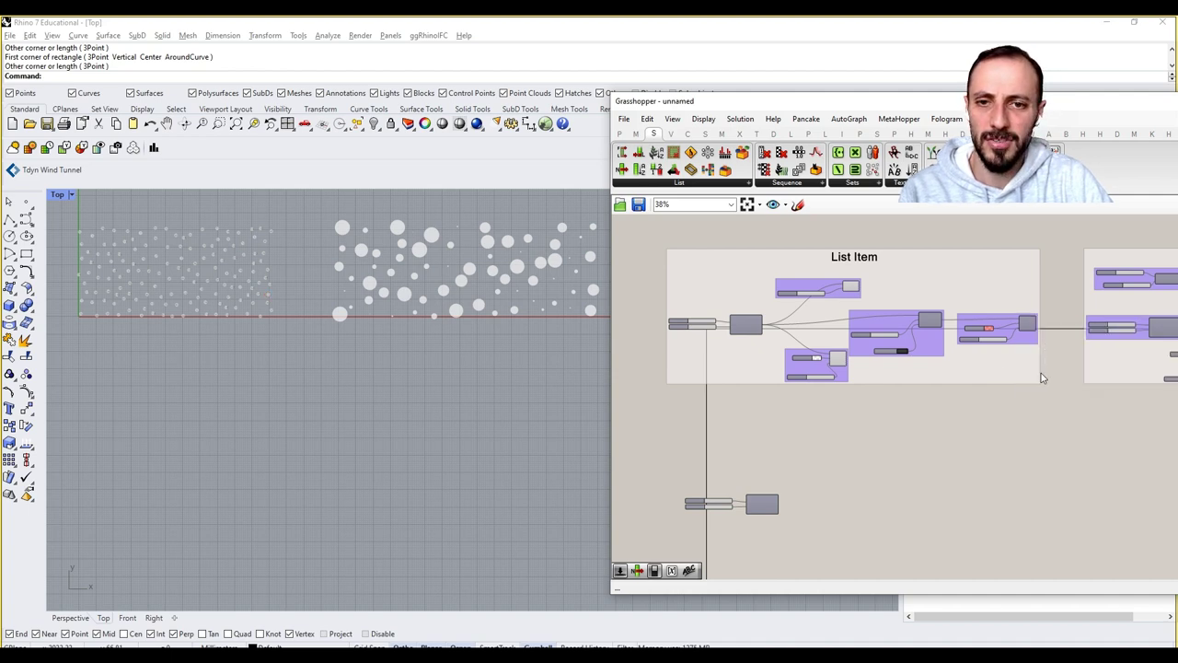
{"action": "right_click", "coordinate": [852, 288]}
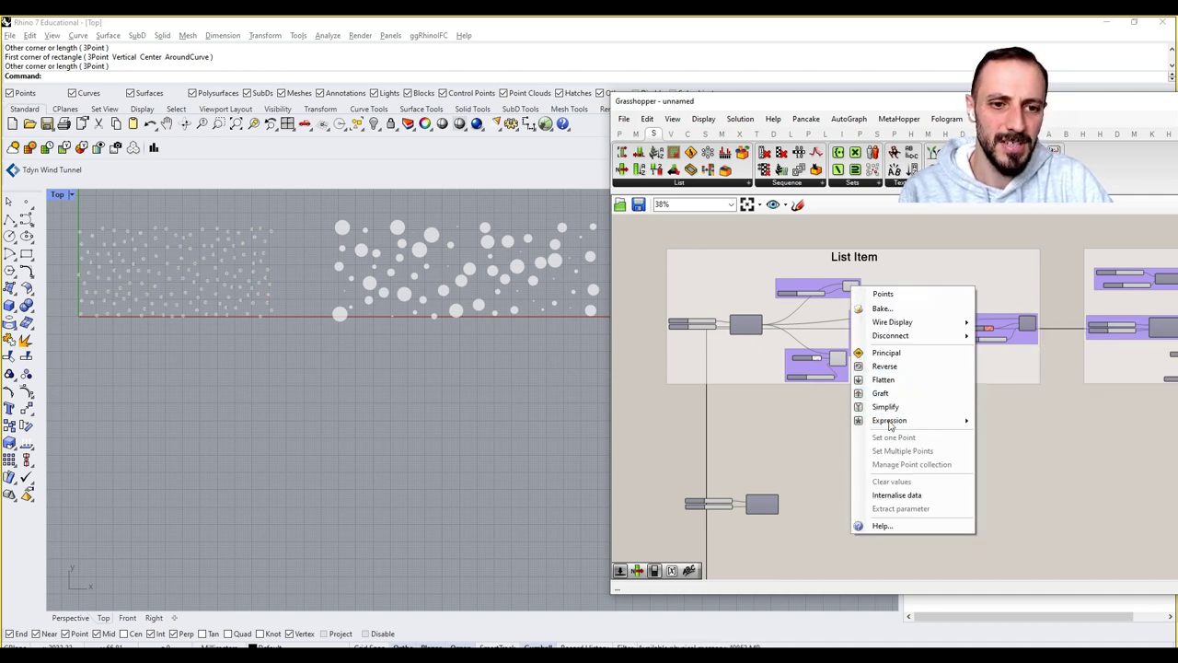
{"action": "left_click", "coordinate": [819, 447]}
{"action": "scroll", "coordinate": [856, 280], "scroll_direction": "up", "scroll_amount": 3}
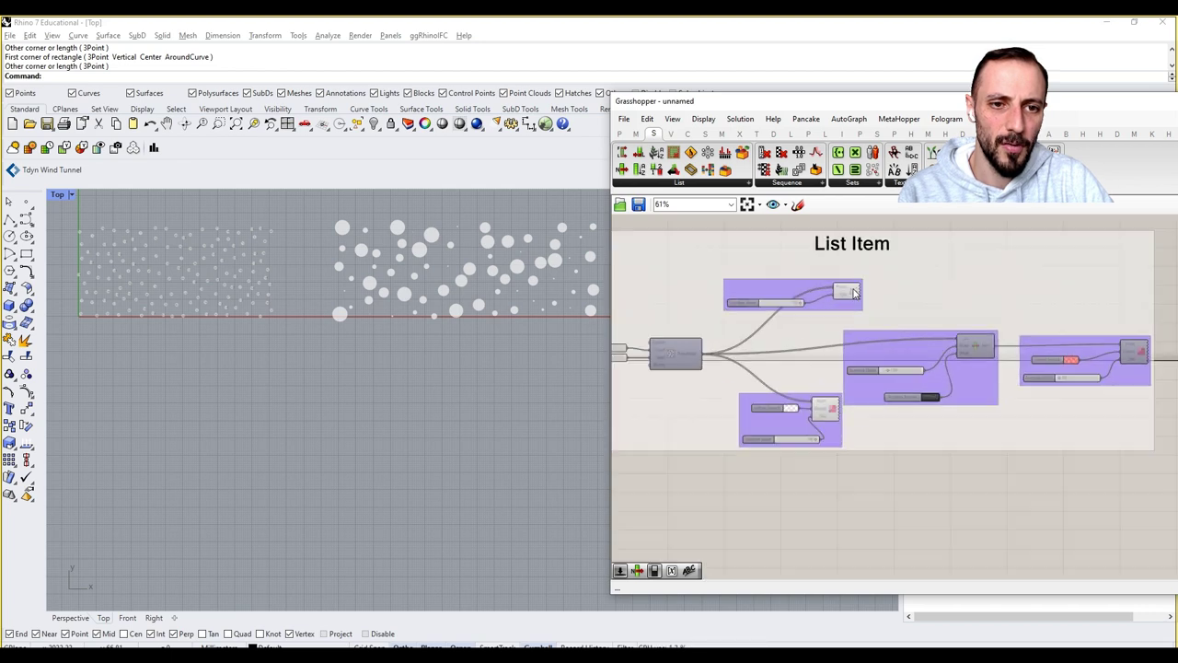
{"action": "middle_click", "coordinate": [910, 227]}
{"action": "left_click", "coordinate": [920, 239]}
{"action": "right_click_drag", "start_coordinate": [1004, 296], "coordinate": [810, 321]}
Step: Turn off the preview of the white Dot Display for the full point set in the List Item group
{"action": "scroll", "coordinate": [821, 322], "scroll_direction": "down", "scroll_amount": 3}
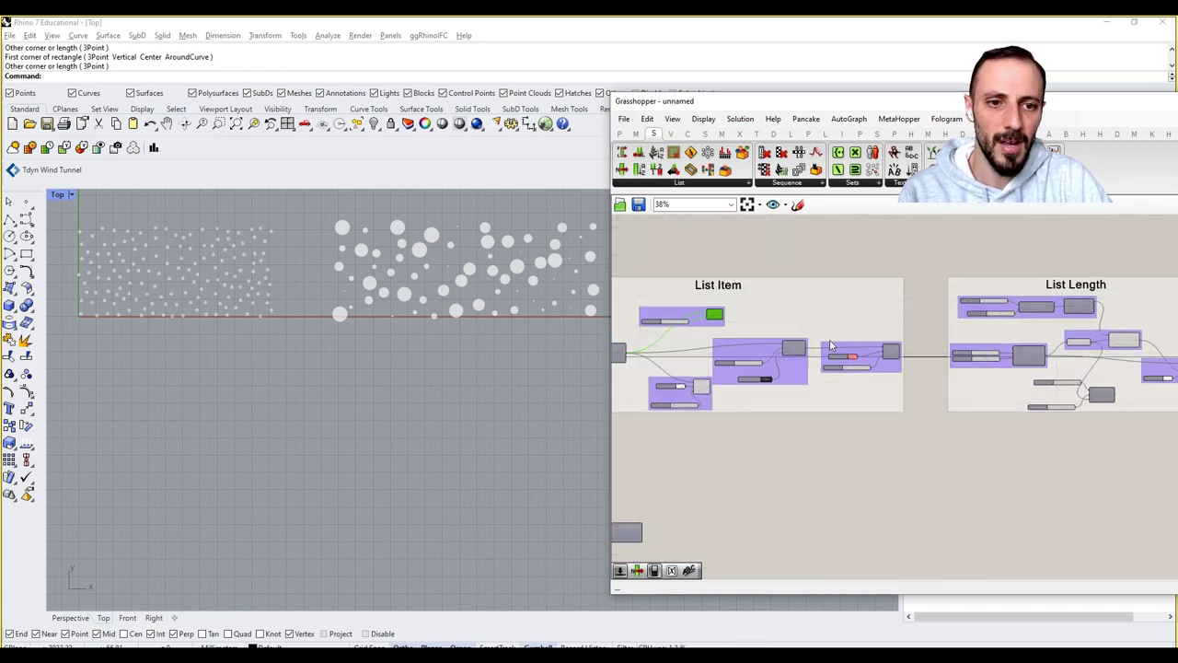
{"action": "right_click_drag", "start_coordinate": [765, 377], "coordinate": [829, 373]}
{"action": "scroll", "coordinate": [769, 378], "scroll_direction": "up", "scroll_amount": 4}
{"action": "right_click", "coordinate": [770, 391]}
{"action": "left_click", "coordinate": [787, 416]}
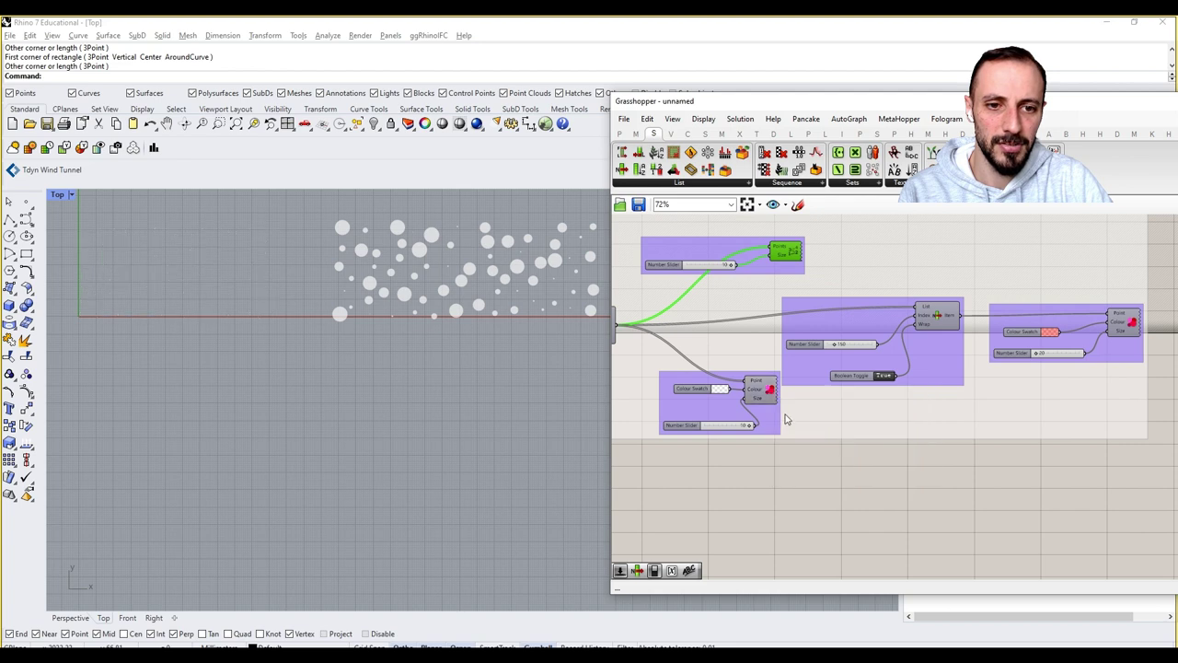
Step: Turn off the preview of the Dot Display in the List Length group
{"action": "scroll", "coordinate": [802, 408], "scroll_direction": "down", "scroll_amount": 4}
{"action": "right_click_drag", "start_coordinate": [910, 399], "coordinate": [733, 388]}
{"action": "scroll", "coordinate": [1097, 370], "scroll_direction": "up", "scroll_amount": 4}
{"action": "right_click", "coordinate": [1098, 364]}
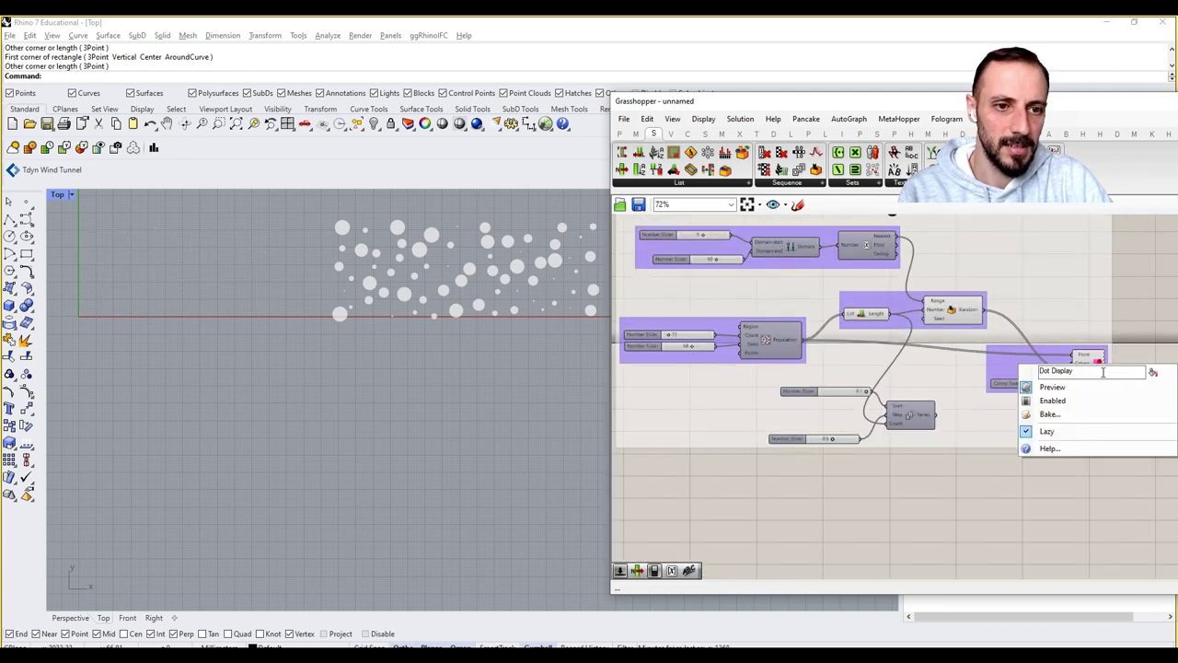
{"action": "left_click", "coordinate": [1052, 387]}
Step: Set one rectangle as the copied Population's Region by drawing it below the X axis in the Top view
{"action": "scroll", "coordinate": [939, 386], "scroll_direction": "down", "scroll_amount": 3}
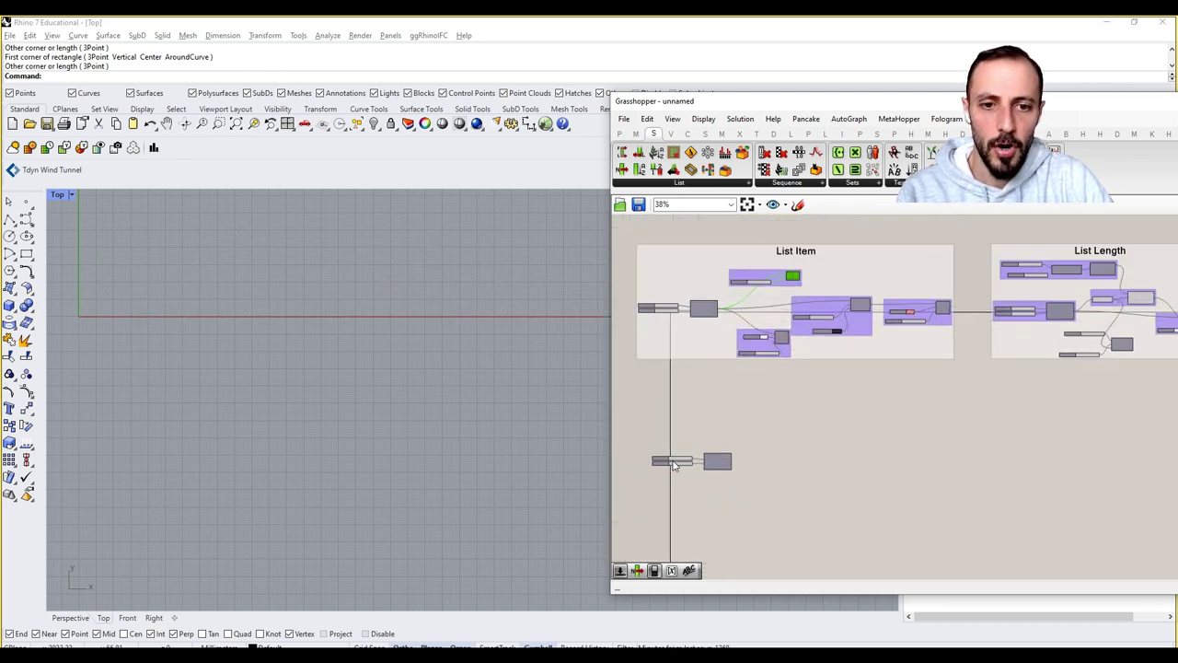
{"action": "scroll", "coordinate": [673, 465], "scroll_direction": "up", "scroll_amount": 3}
{"action": "right_click", "coordinate": [739, 448]}
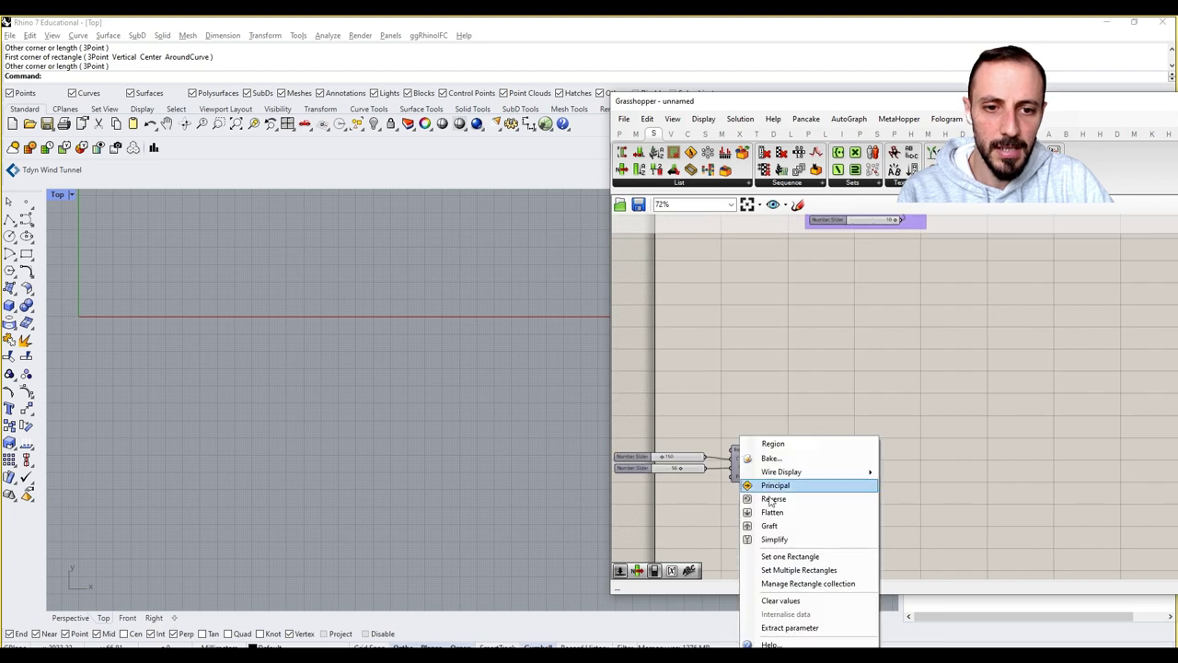
{"action": "left_click", "coordinate": [781, 556]}
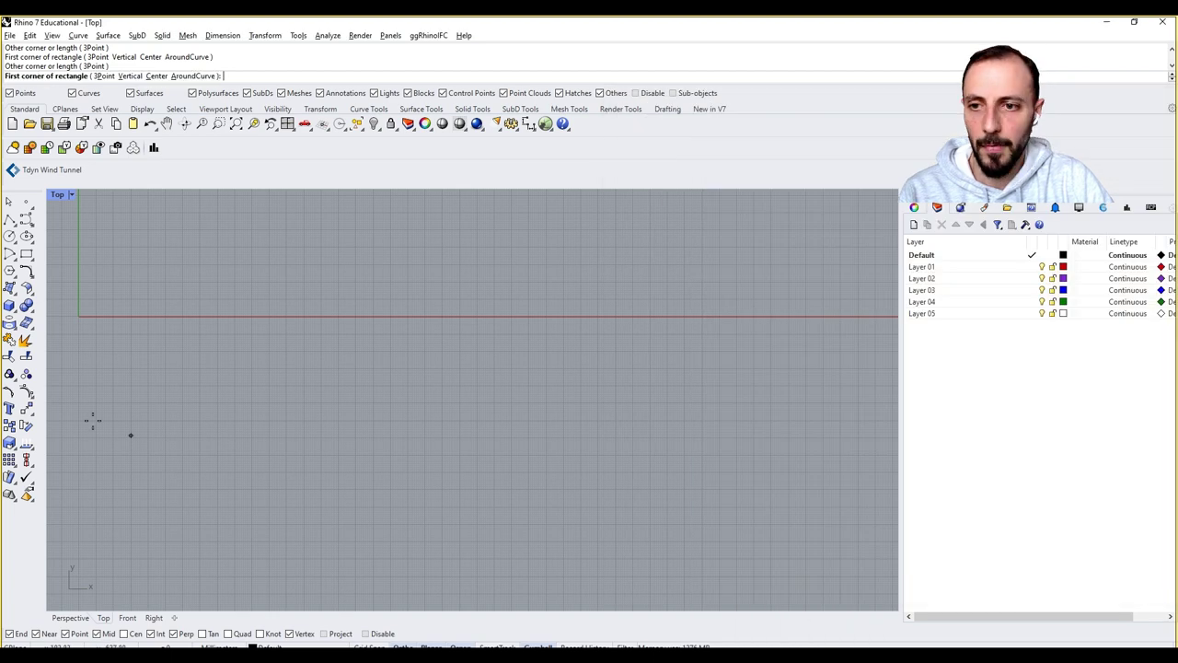
{"action": "left_click", "coordinate": [78, 484]}
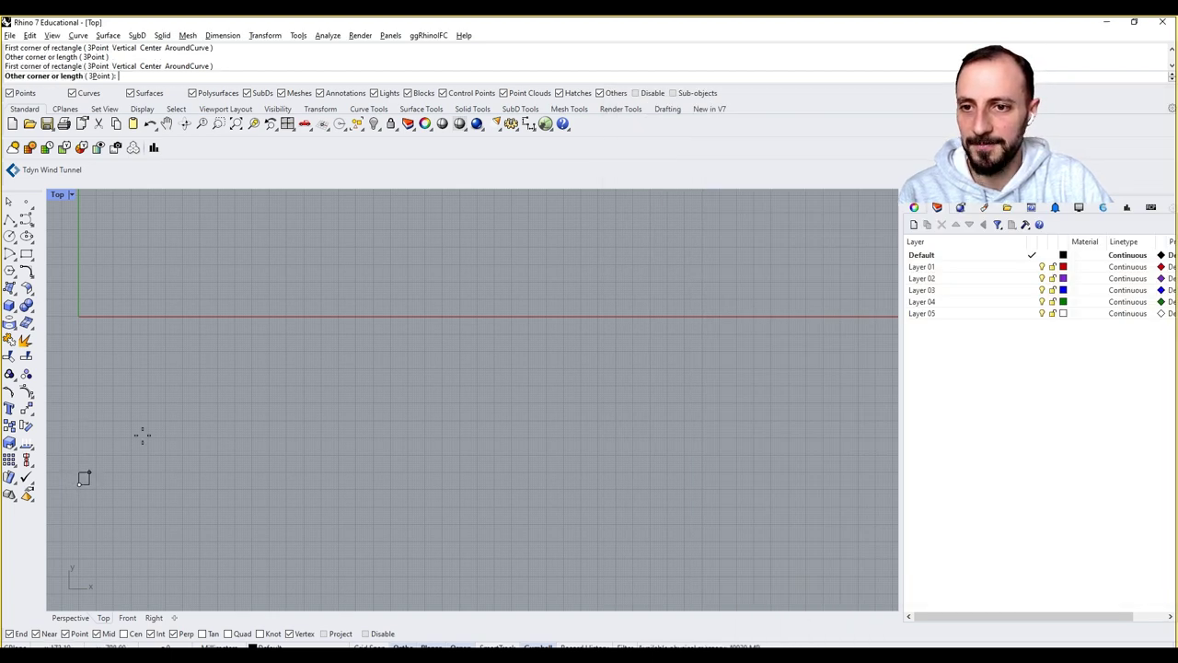
{"action": "left_click", "coordinate": [356, 350]}
Step: Move the copied Population component and its two sliders slightly upward, closer to the List Item group
{"action": "scroll", "coordinate": [865, 437], "scroll_direction": "down", "scroll_amount": 2}
{"action": "left_click", "coordinate": [778, 453]}
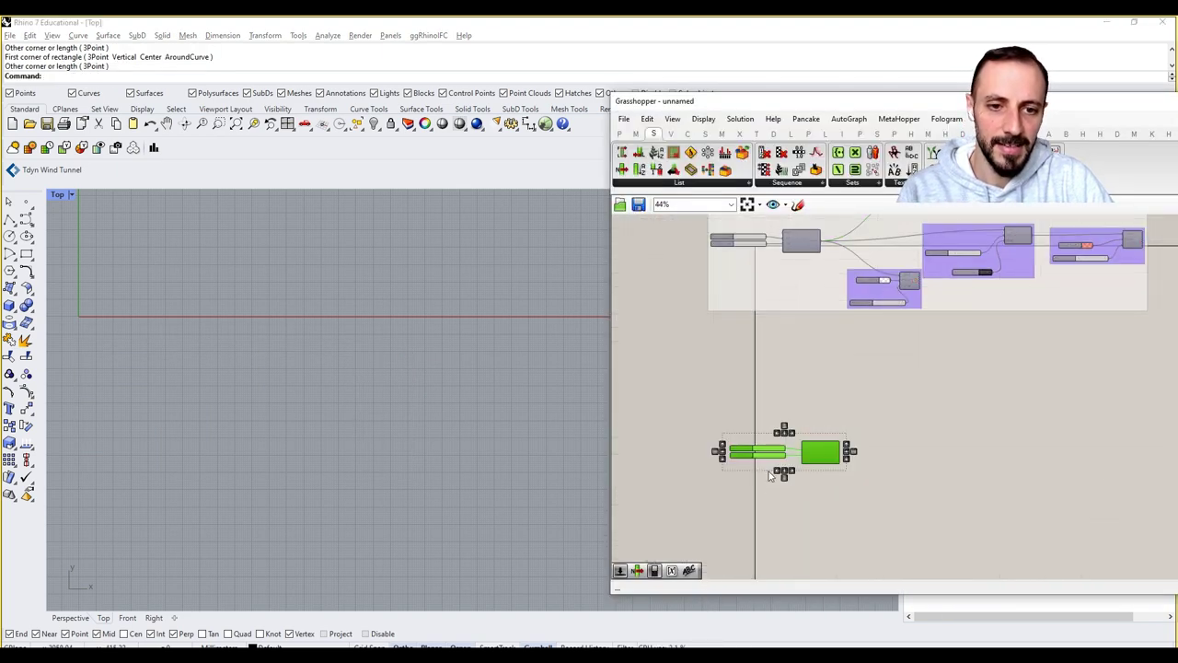
{"action": "left_click_drag", "start_coordinate": [819, 454], "coordinate": [804, 418]}
{"action": "left_click", "coordinate": [820, 386]}
Step: Add a Split List component beside the copied Population component
{"action": "left_click", "coordinate": [705, 184]}
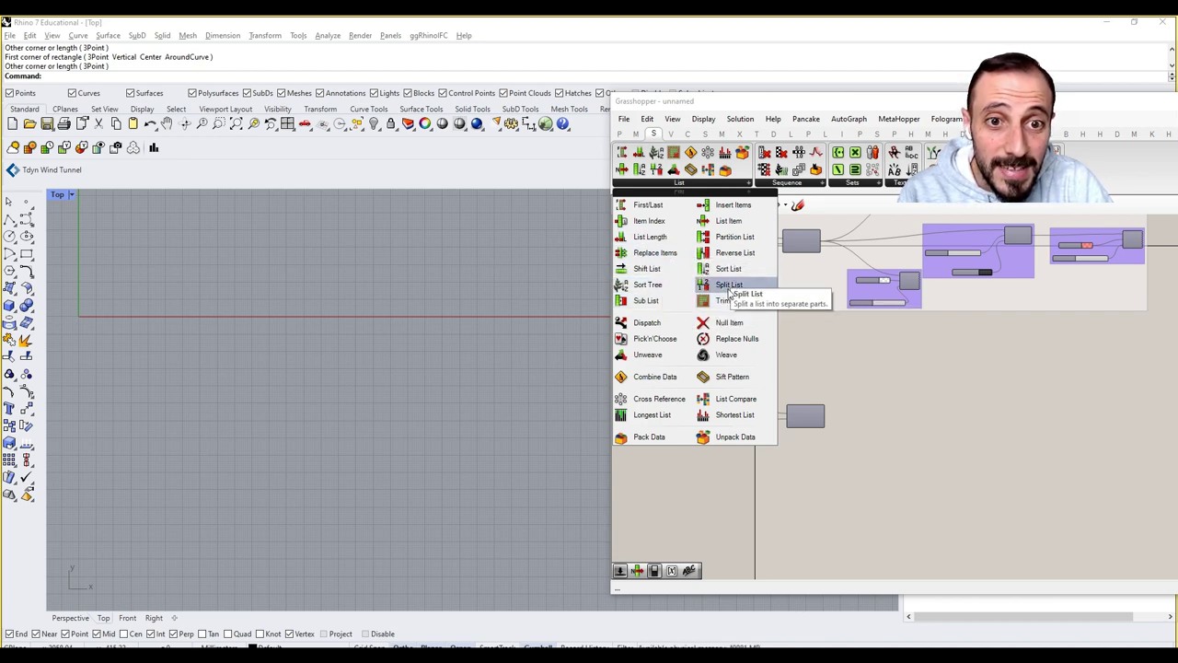
{"action": "left_click_drag", "start_coordinate": [728, 285], "coordinate": [857, 428]}
{"action": "scroll", "coordinate": [876, 413], "scroll_direction": "up", "scroll_amount": 2}
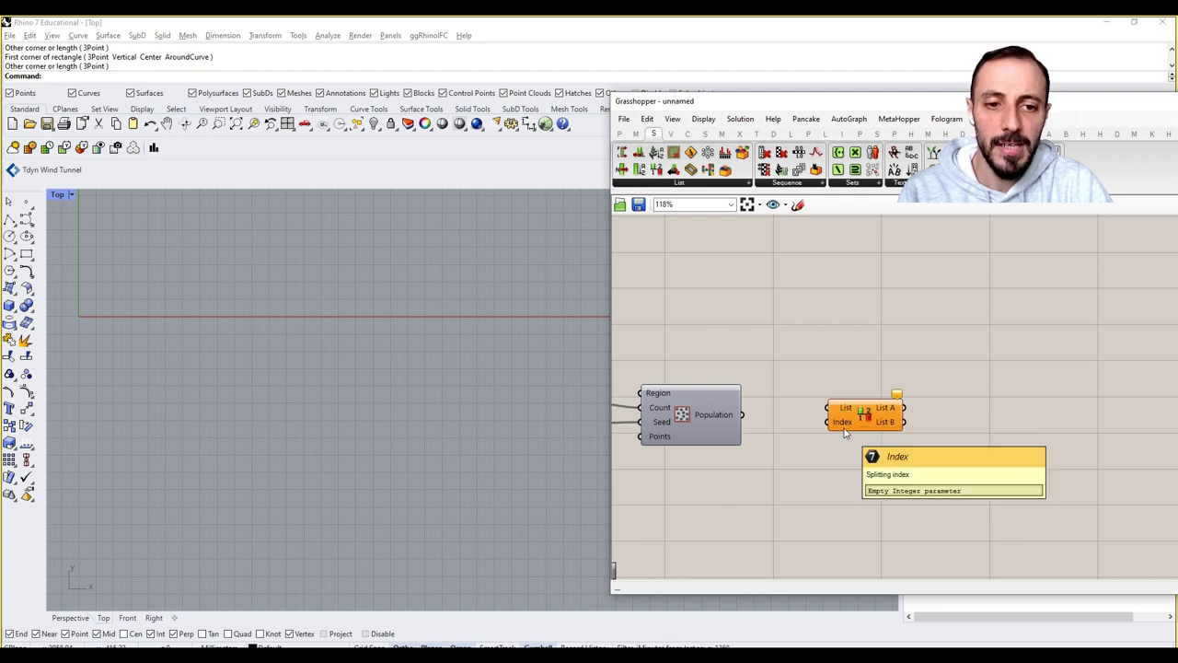
{"action": "right_click_drag", "start_coordinate": [845, 433], "coordinate": [894, 434]}
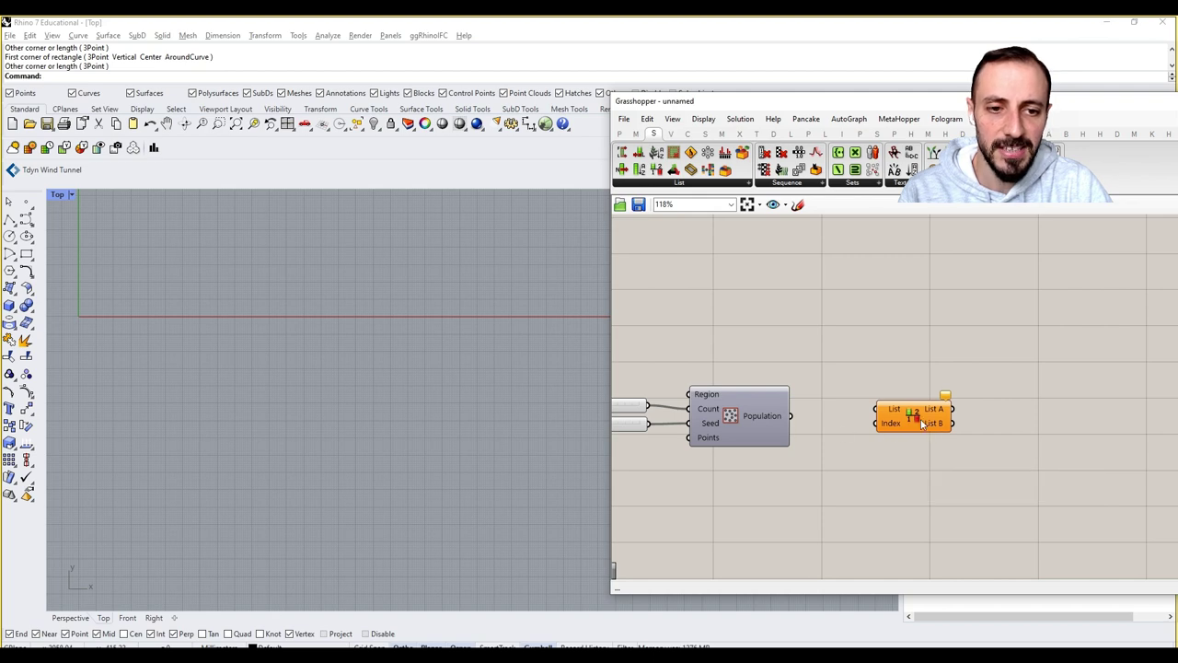
{"action": "right_click_drag", "start_coordinate": [816, 425], "coordinate": [932, 439]}
Step: Set the copied Population's Count slider to 50 and its Seed slider to 20
{"action": "double_click", "coordinate": [722, 418]}
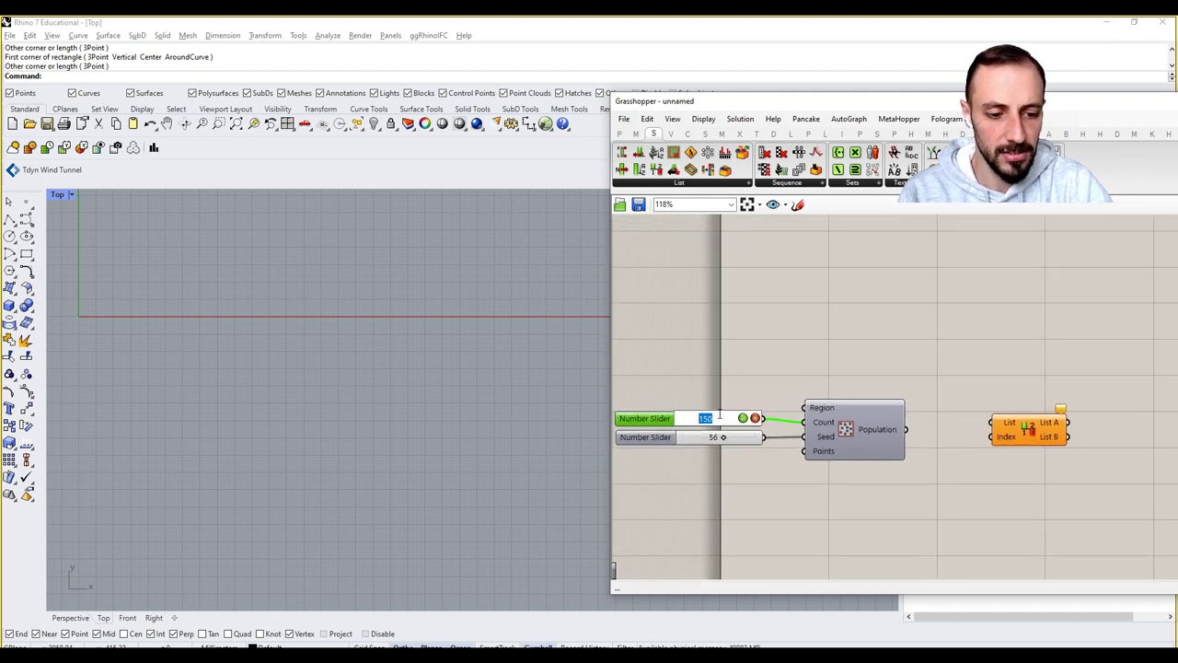
{"action": "type", "text": "50"}
{"action": "key", "text": "Return"}
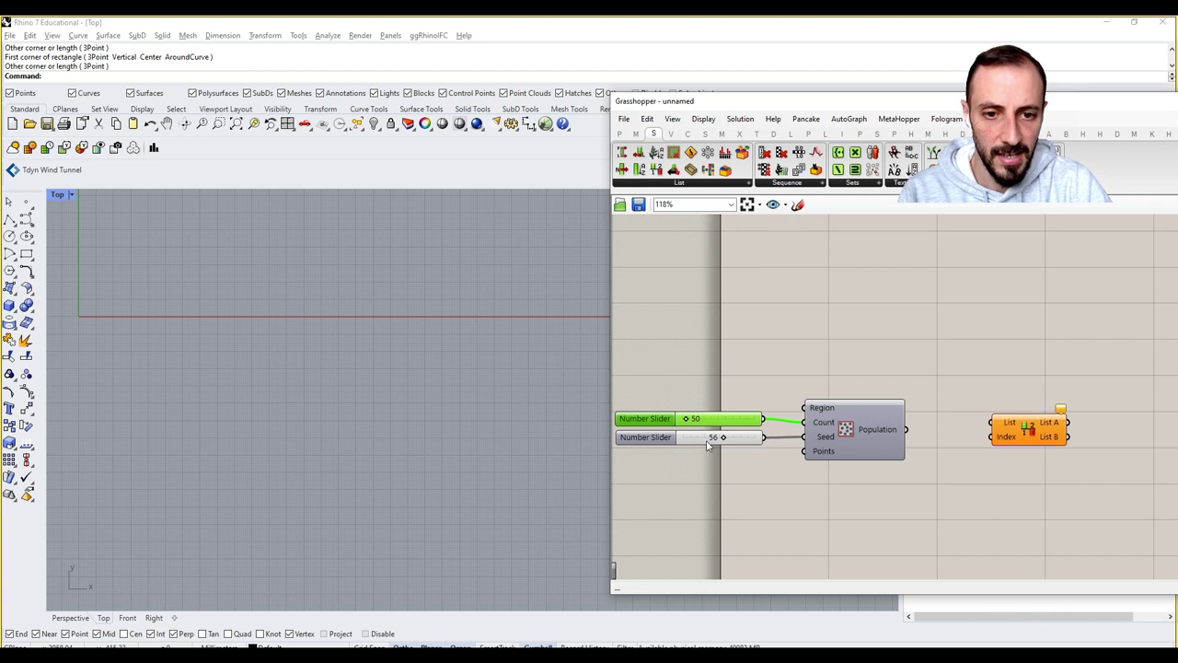
{"action": "double_click", "coordinate": [707, 443]}
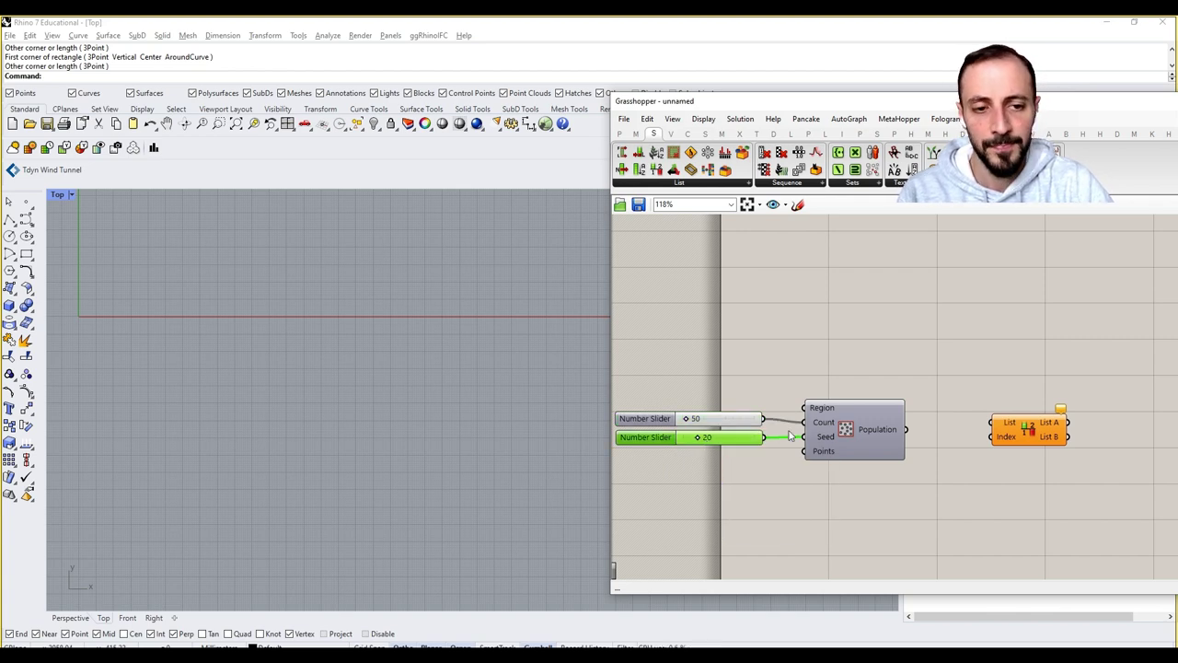
Step: Add a Point List component above the copied Population and feed its points into the Points input
{"action": "left_click", "coordinate": [844, 427]}
{"action": "middle_click", "coordinate": [844, 427]}
{"action": "left_click", "coordinate": [854, 318]}
{"action": "double_click", "coordinate": [855, 324]}
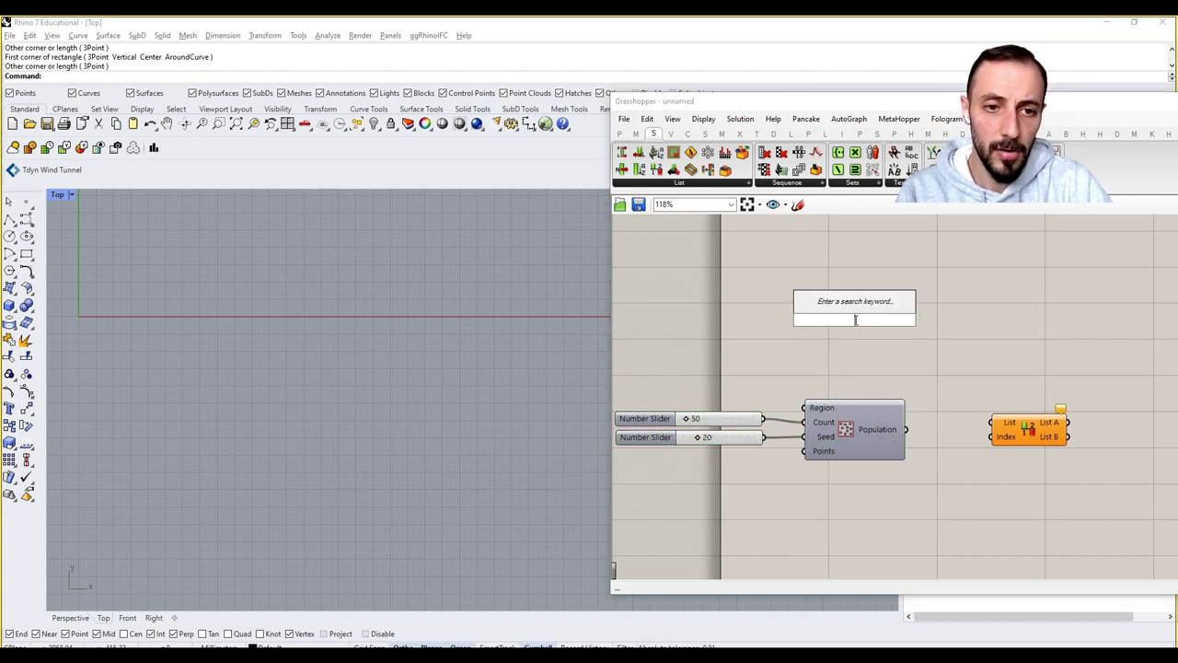
{"action": "type", "text": "point list"}
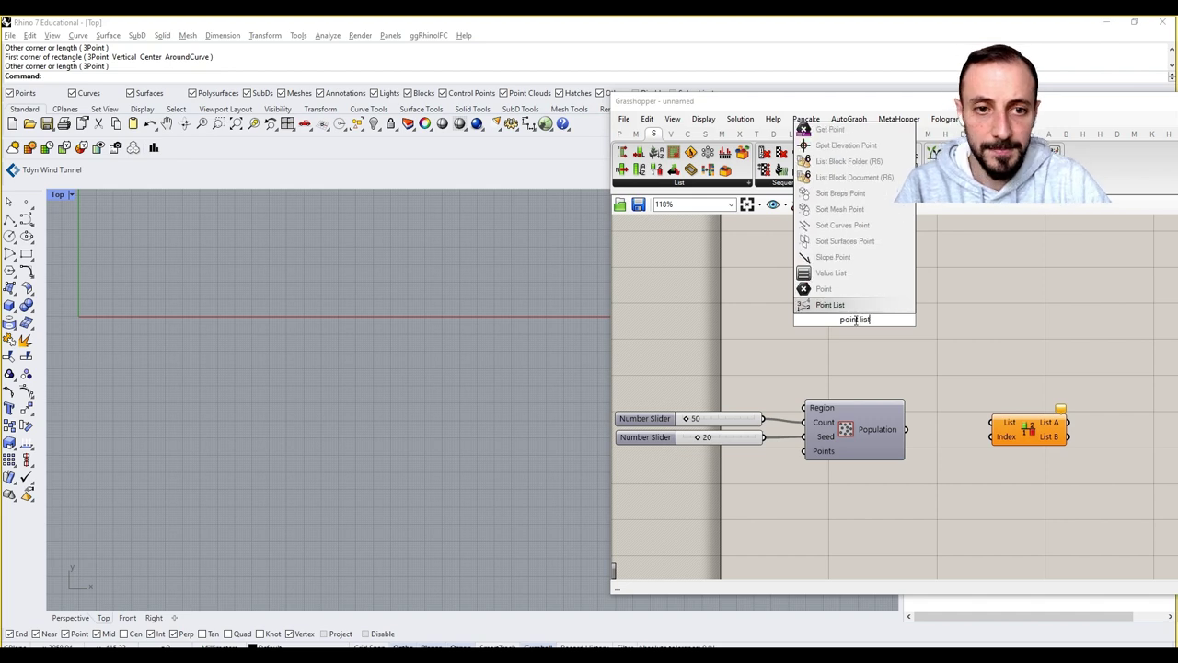
{"action": "left_click", "coordinate": [857, 305]}
{"action": "left_click_drag", "start_coordinate": [904, 430], "coordinate": [984, 324]}
{"action": "right_click_drag", "start_coordinate": [359, 389], "coordinate": [411, 377]}
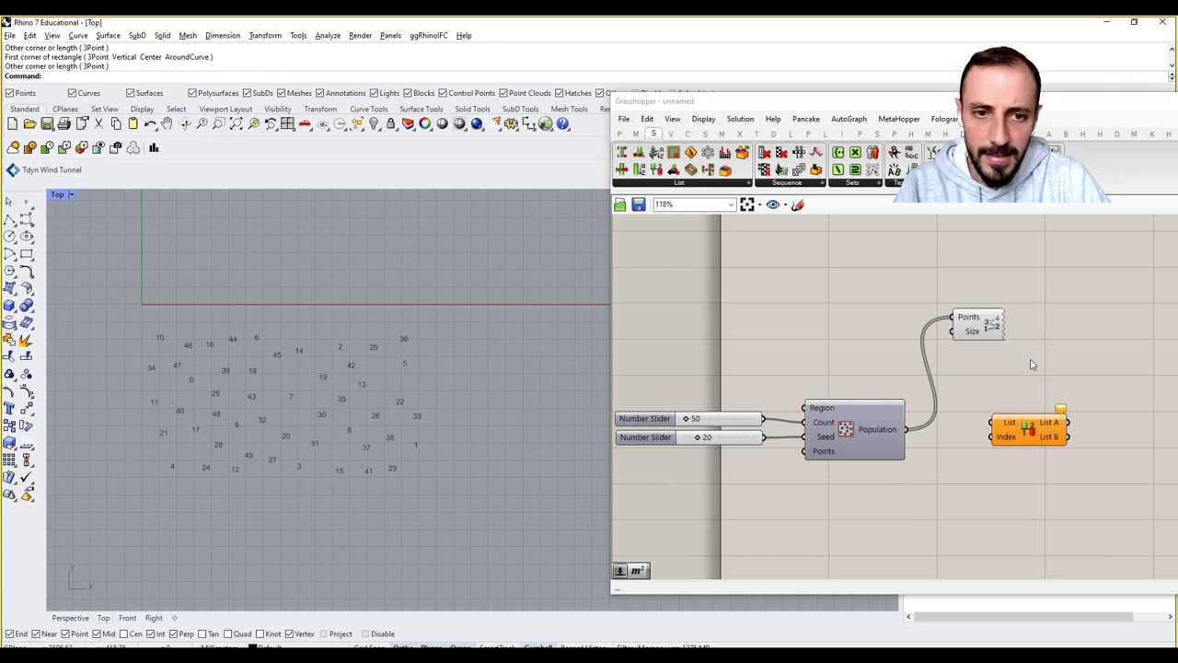
Step: Copy the List Item group's white Dot Display with its colour swatch and size slider to below the new Population
{"action": "left_click", "coordinate": [944, 324]}
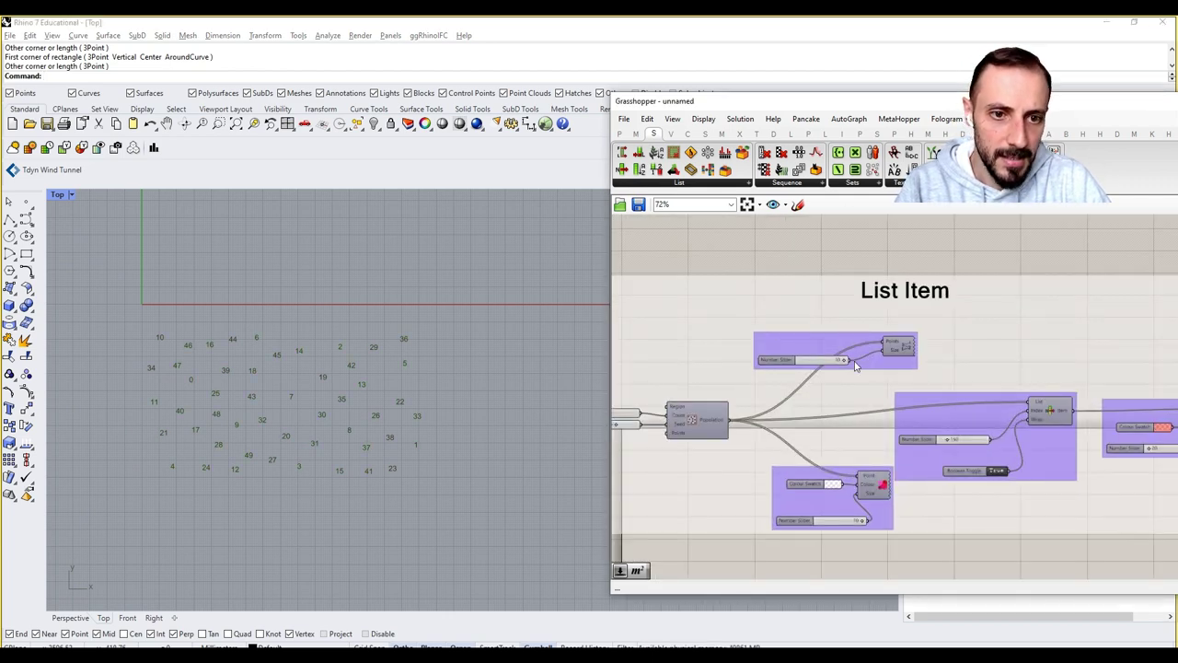
{"action": "right_click_drag", "start_coordinate": [984, 444], "coordinate": [883, 436]}
{"action": "left_click_drag", "start_coordinate": [723, 497], "coordinate": [855, 381]}
{"action": "key", "text": "ctrl+c"}
{"action": "key", "text": "ctrl+v"}
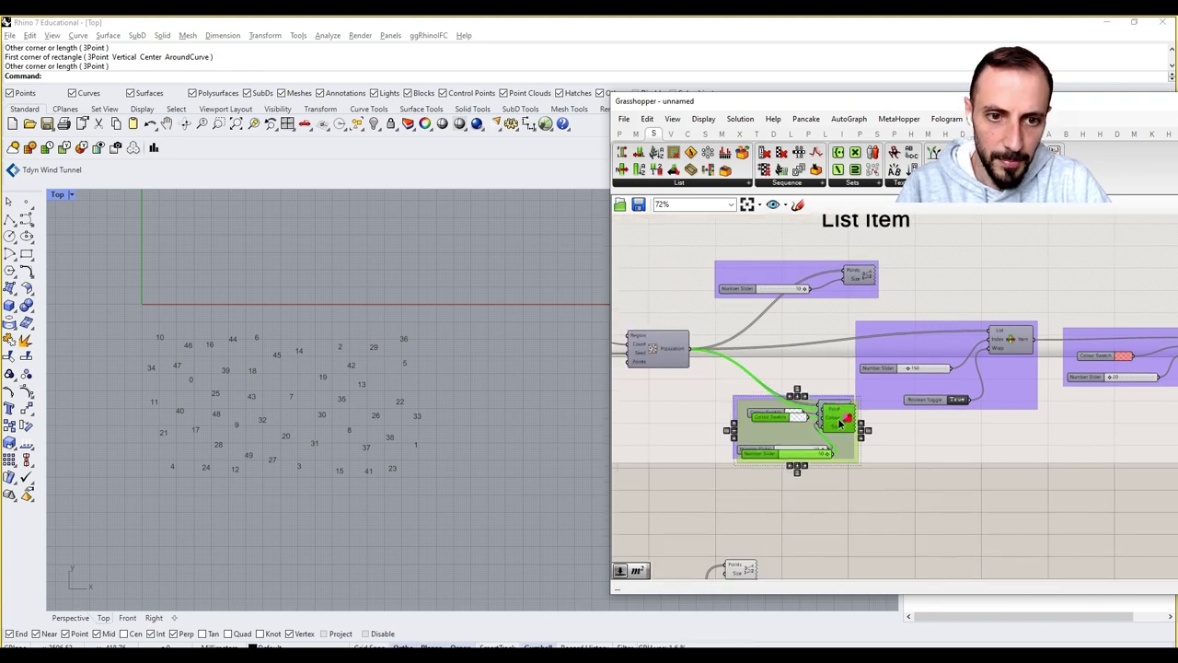
{"action": "scroll", "coordinate": [834, 427], "scroll_direction": "down", "scroll_amount": 5}
{"action": "left_click_drag", "start_coordinate": [839, 420], "coordinate": [787, 528]}
Step: Connect the new Population's points to the copied Dot Display's Point input and turn on its preview
{"action": "scroll", "coordinate": [788, 525], "scroll_direction": "up", "scroll_amount": 4}
{"action": "scroll", "coordinate": [789, 532], "scroll_direction": "up", "scroll_amount": 3}
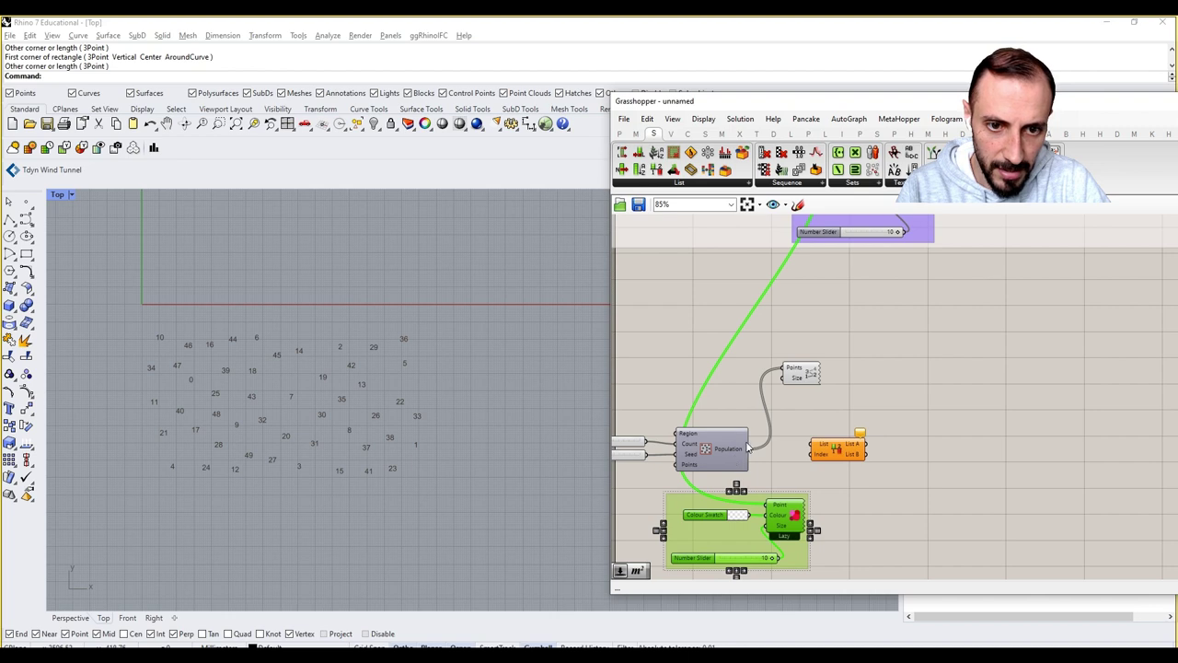
{"action": "left_click", "coordinate": [848, 510]}
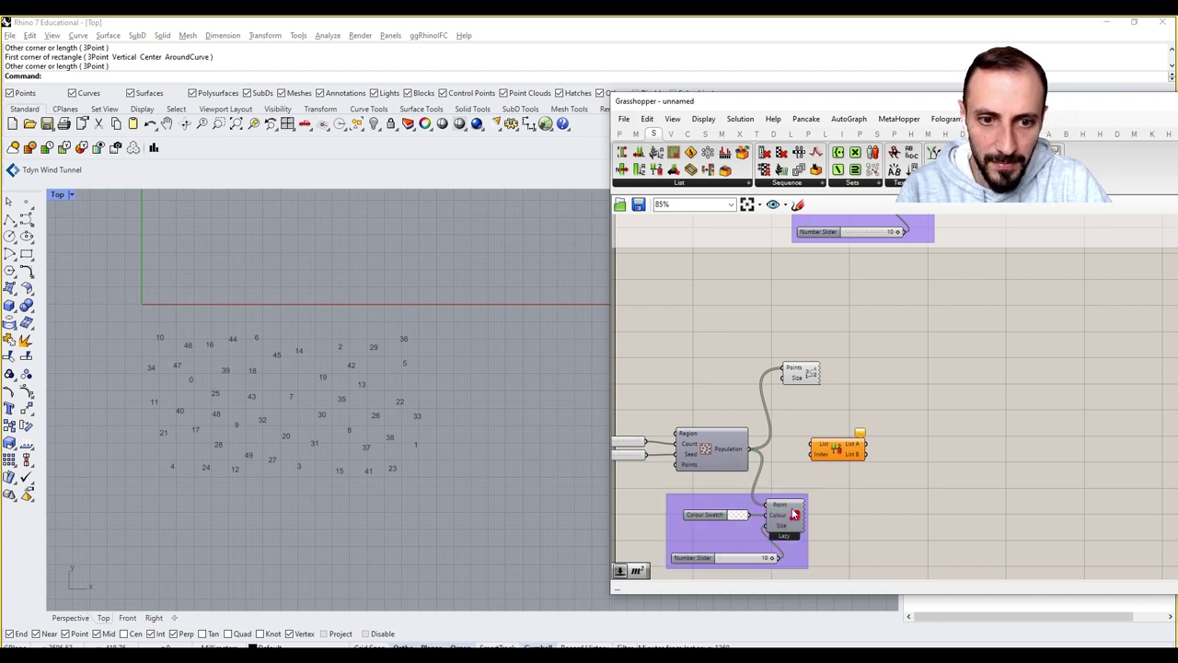
{"action": "left_click", "coordinate": [793, 514]}
{"action": "right_click", "coordinate": [898, 513]}
{"action": "left_click", "coordinate": [931, 469]}
{"action": "left_click", "coordinate": [916, 482]}
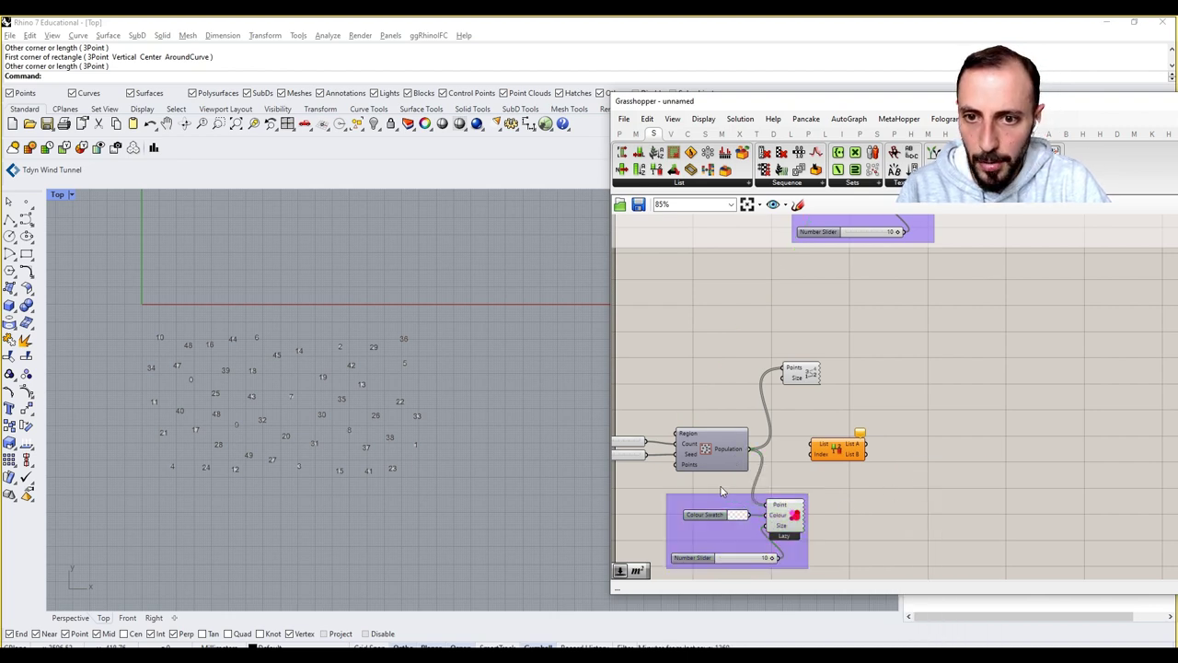
Step: Raise the copied Dot Display's size slider maximum to 25 and set its value to 25
{"action": "scroll", "coordinate": [722, 491], "scroll_direction": "up", "scroll_amount": 3}
{"action": "right_click", "coordinate": [706, 547]}
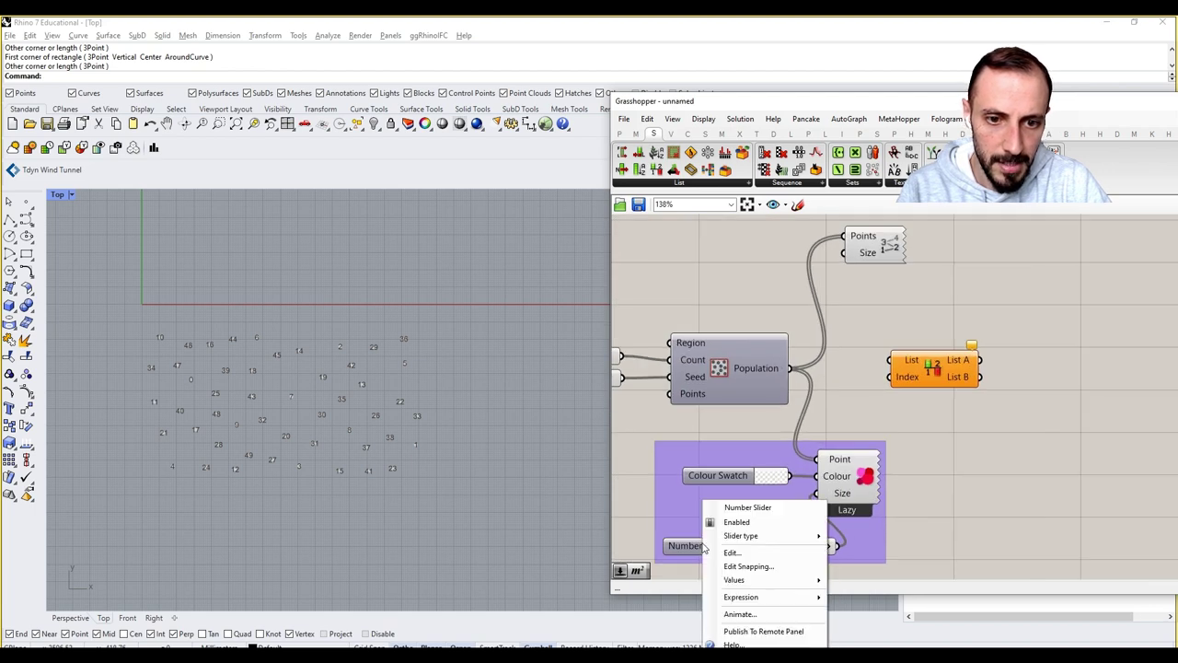
{"action": "left_click", "coordinate": [707, 552]}
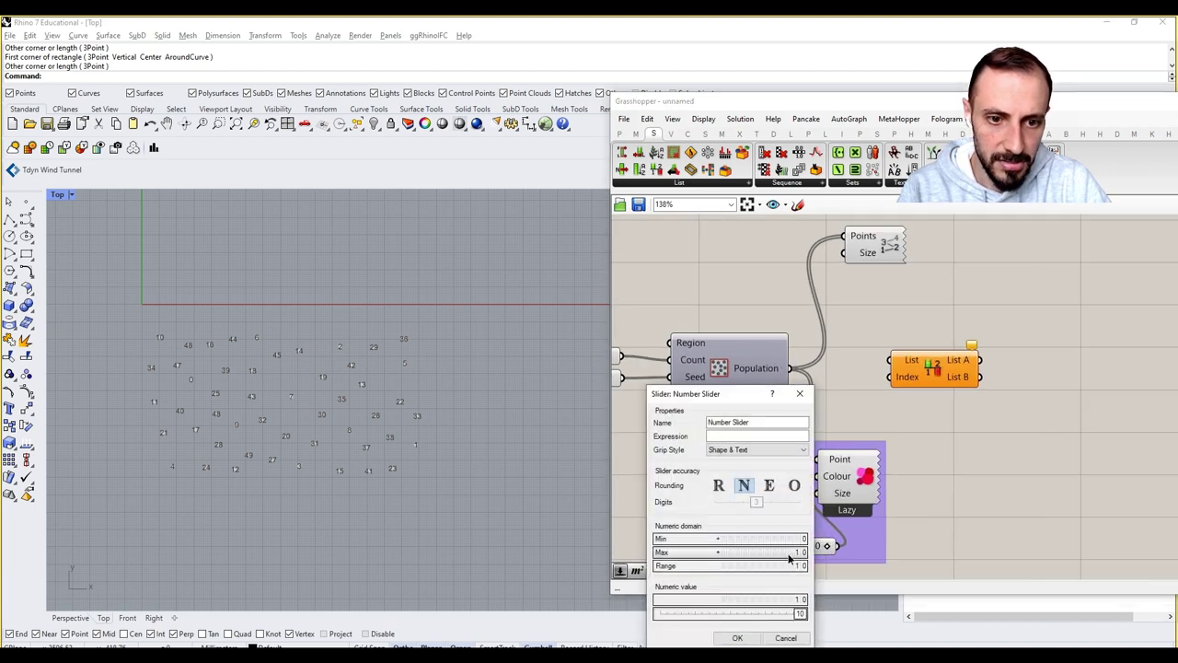
{"action": "double_click", "coordinate": [789, 552]}
{"action": "type", "text": "25"}
{"action": "key", "text": "Return"}
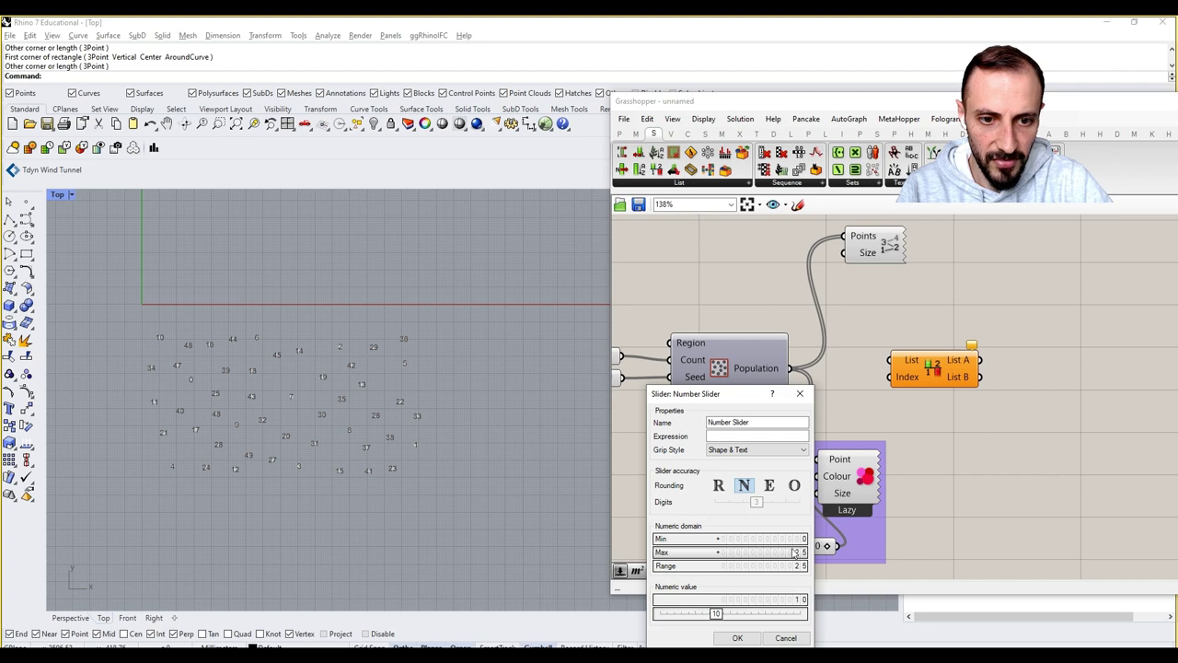
{"action": "left_click", "coordinate": [737, 638]}
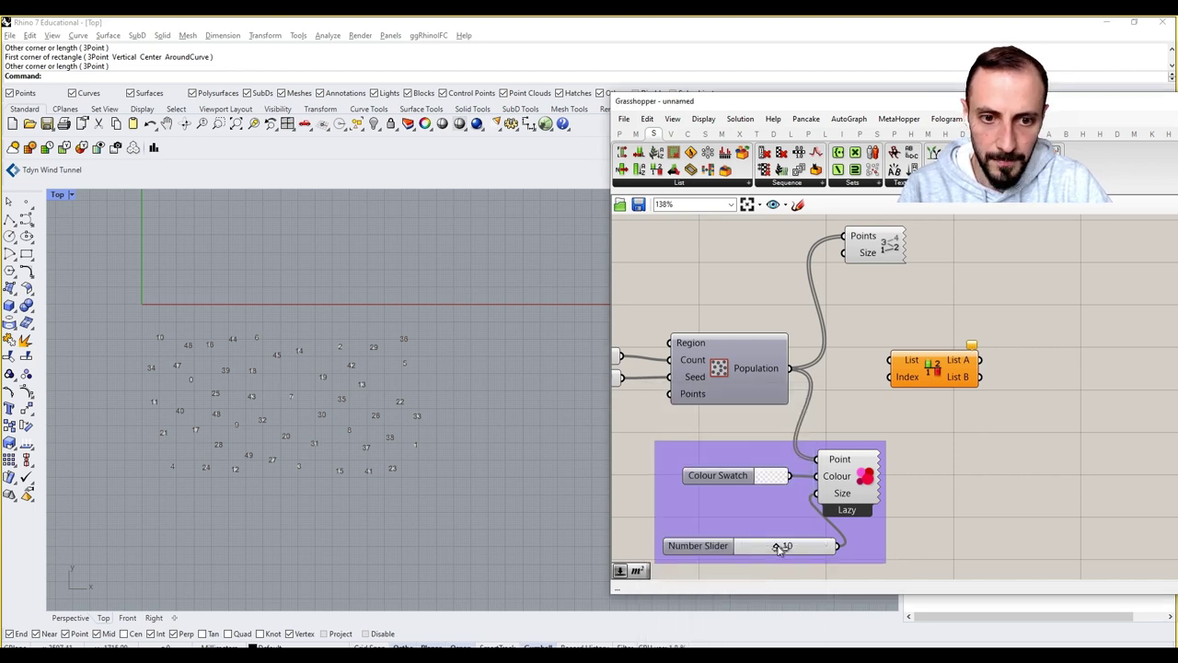
{"action": "left_click_drag", "start_coordinate": [778, 547], "coordinate": [878, 552]}
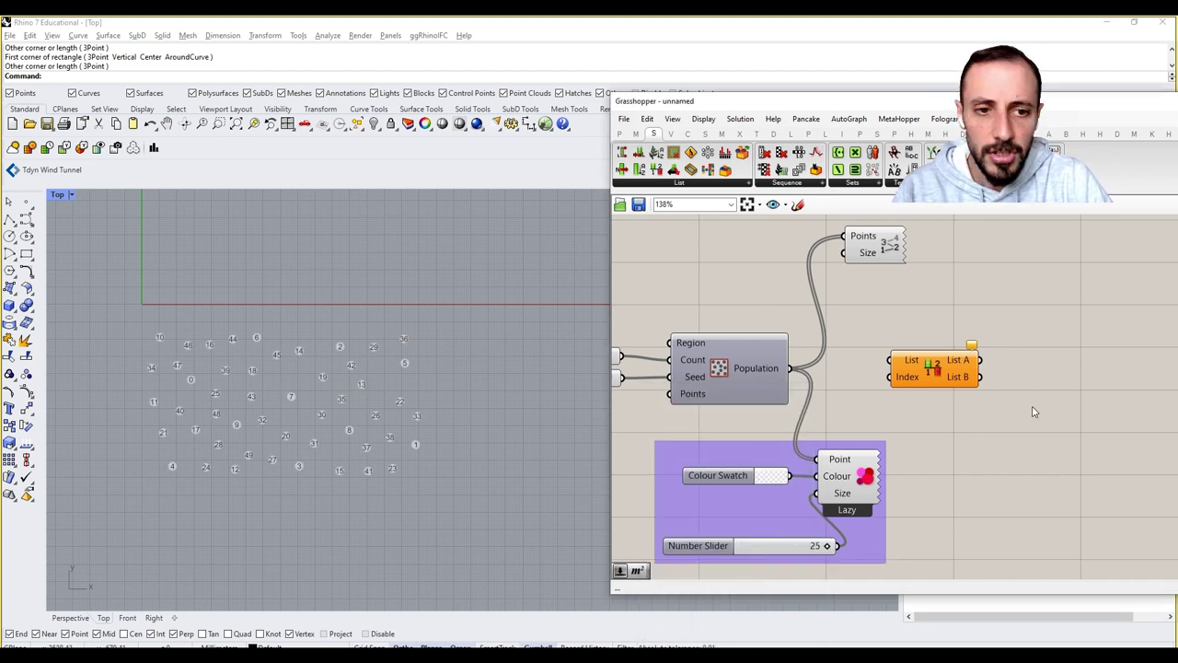
Step: Connect the Population points to Split List's List input and place a number slider set to 10 beneath that component
{"action": "left_click_drag", "start_coordinate": [787, 369], "coordinate": [987, 361]}
{"action": "left_click", "coordinate": [965, 400]}
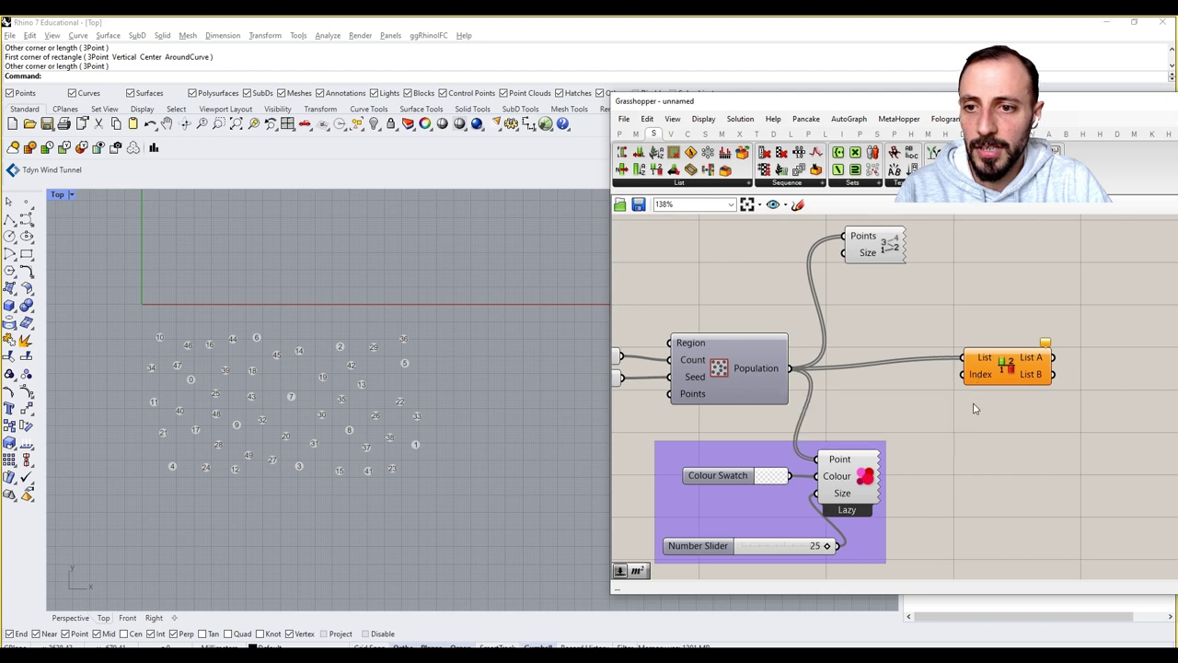
{"action": "double_click", "coordinate": [968, 462]}
{"action": "type", "text": "number slider"}
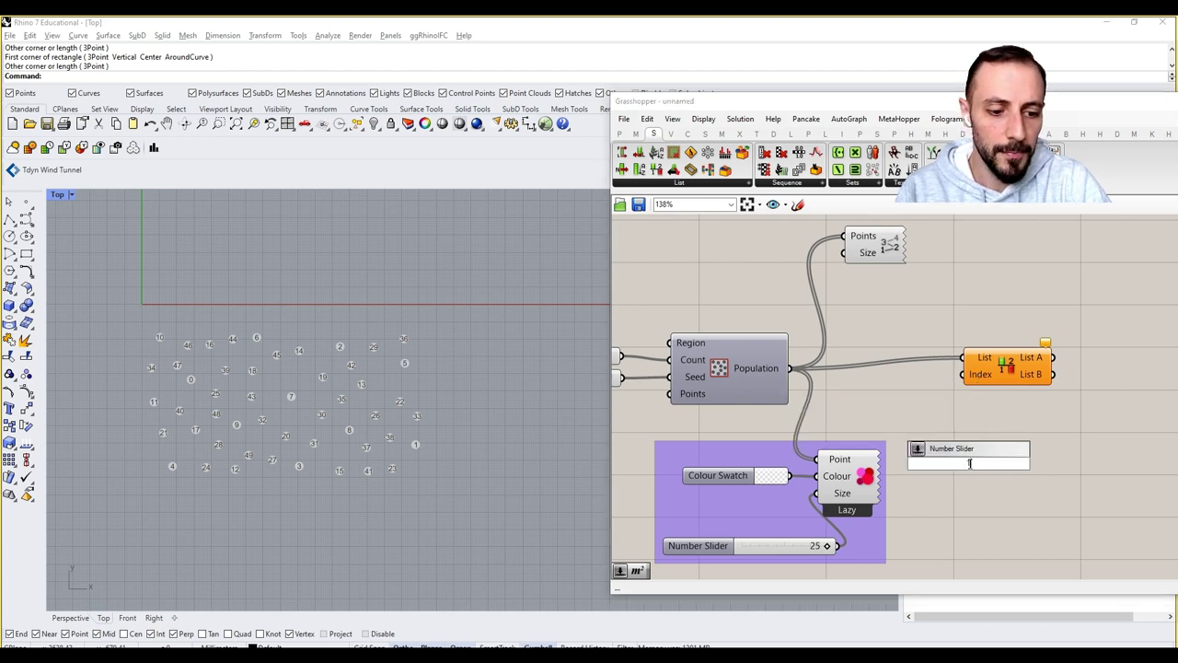
{"action": "key", "text": "Return"}
{"action": "left_click_drag", "start_coordinate": [968, 462], "coordinate": [907, 414]}
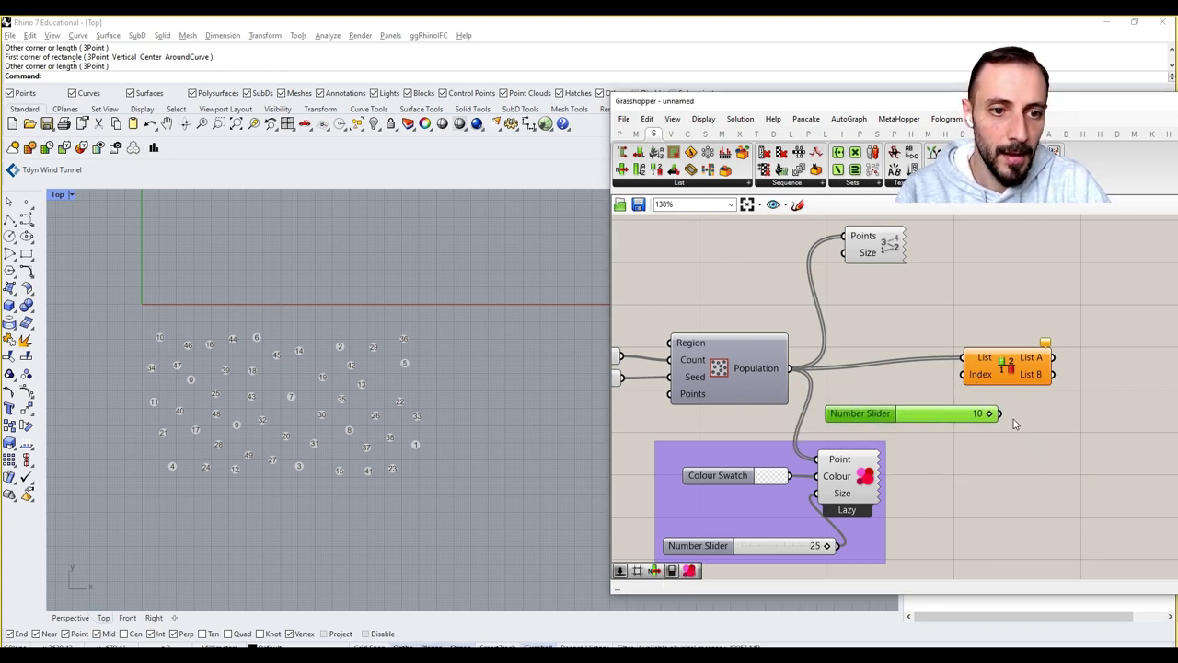
Step: Connect the number slider set to 10 to Split List's Index input, spacing the slider and component apart from the Population
{"action": "left_click_drag", "start_coordinate": [1001, 413], "coordinate": [1035, 386]}
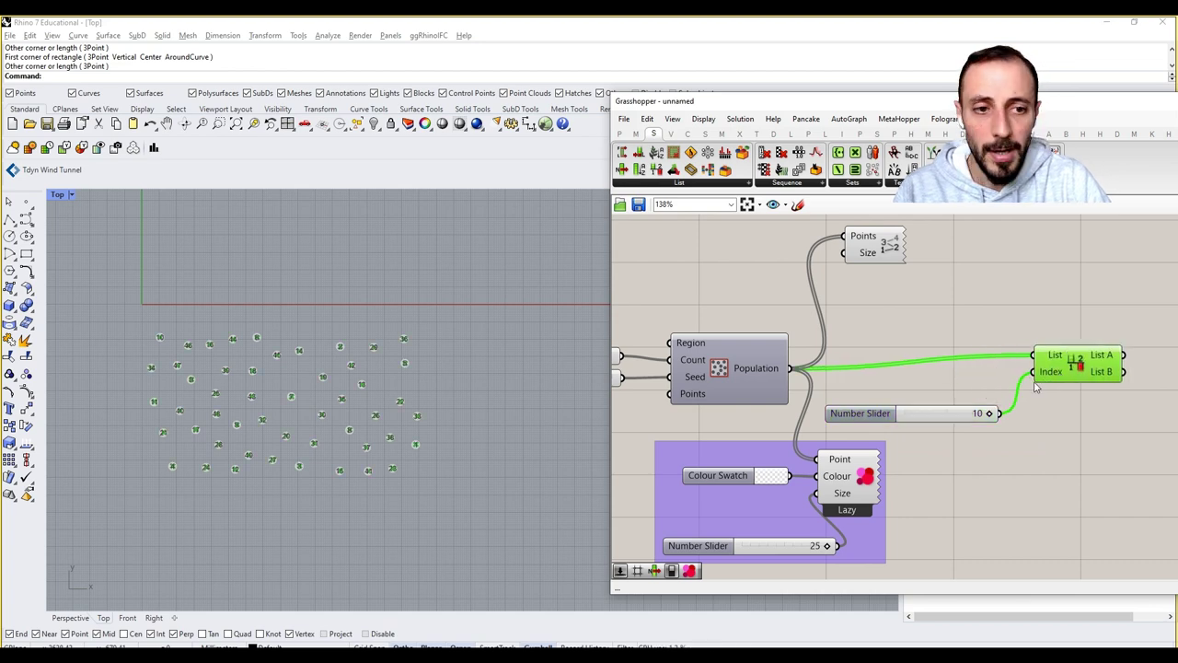
{"action": "right_click", "coordinate": [1050, 311]}
{"action": "left_click", "coordinate": [1064, 331]}
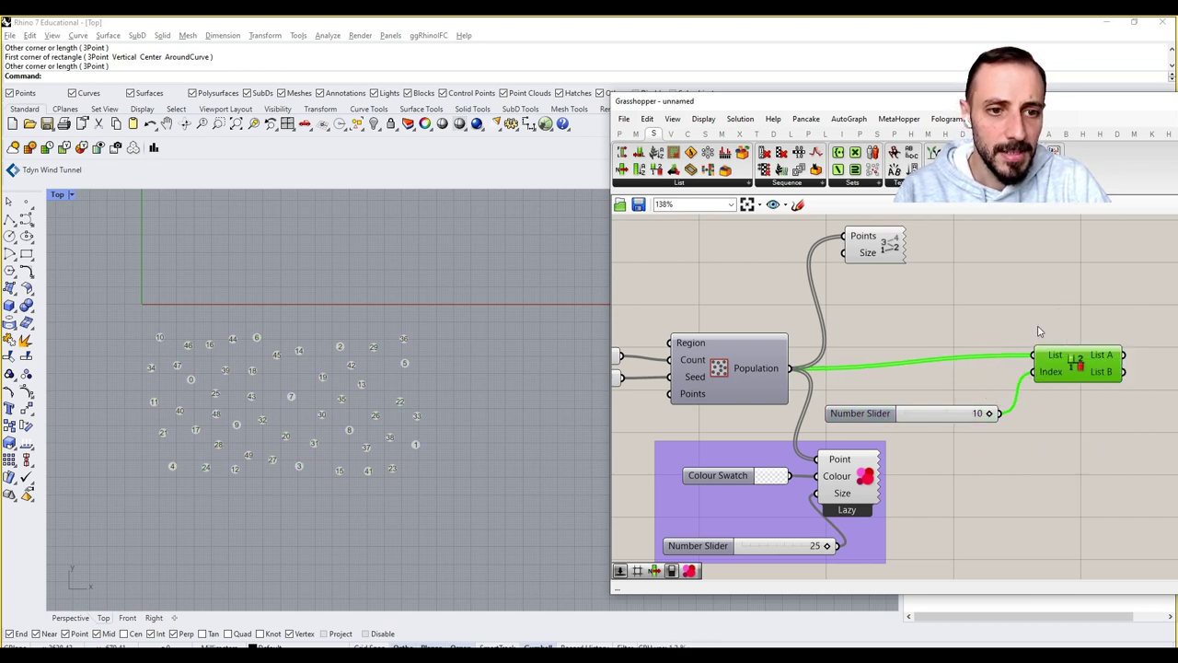
{"action": "left_click", "coordinate": [996, 329]}
{"action": "left_click_drag", "start_coordinate": [947, 420], "coordinate": [953, 403]}
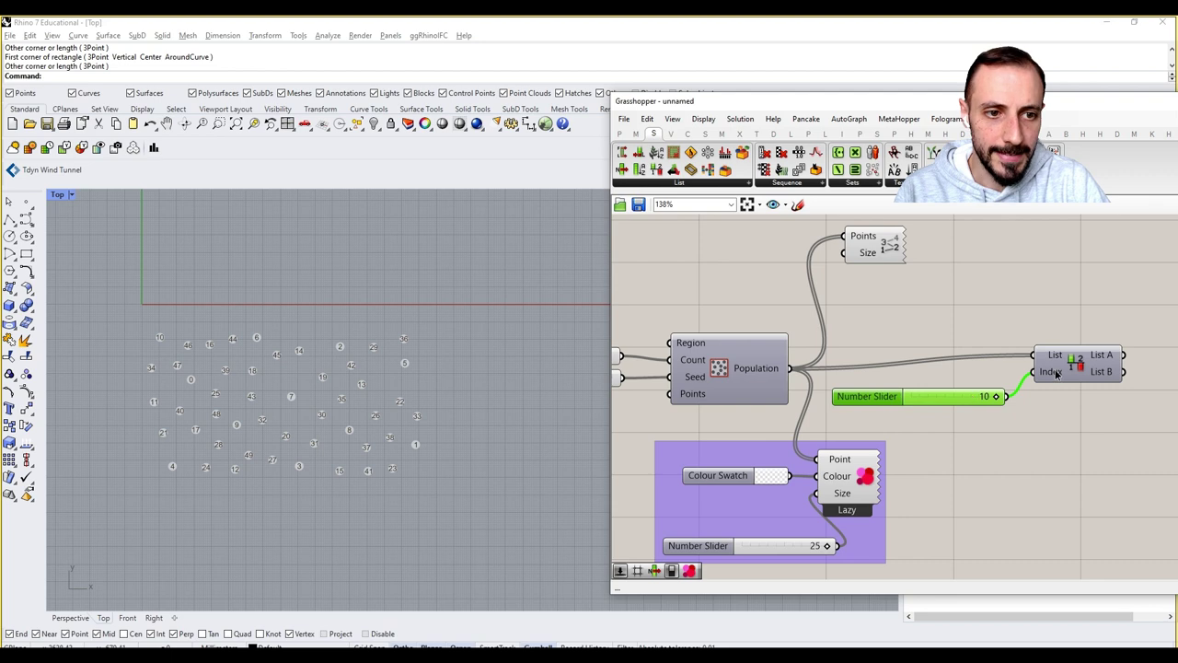
{"action": "left_click_drag", "start_coordinate": [1054, 371], "coordinate": [1064, 371]}
{"action": "right_click_drag", "start_coordinate": [1079, 387], "coordinate": [948, 394]}
{"action": "mouse_move", "coordinate": [983, 368]}
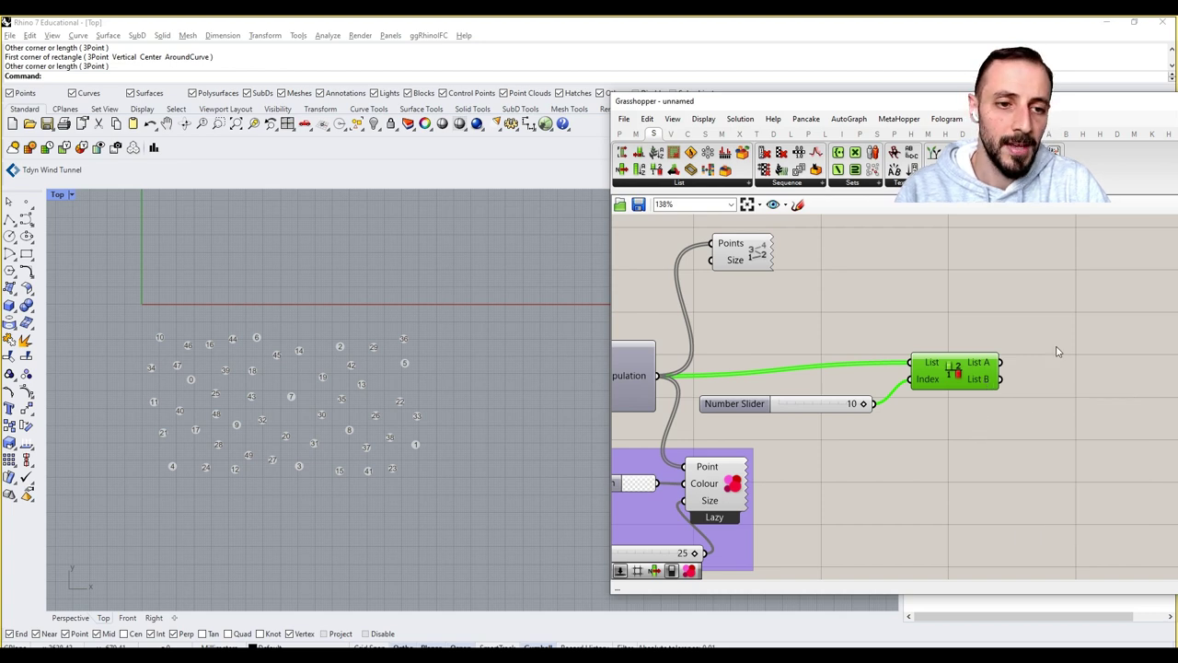
Step: Copy the Population's white Dot Display with its colour swatch and size slider to below Split List
{"action": "right_click_drag", "start_coordinate": [844, 494], "coordinate": [942, 440]}
{"action": "right_click_drag", "start_coordinate": [656, 556], "coordinate": [731, 513]}
{"action": "left_click_drag", "start_coordinate": [701, 523], "coordinate": [932, 357]}
{"action": "key", "text": "ctrl+c"}
{"action": "key", "text": "ctrl+v"}
{"action": "right_click_drag", "start_coordinate": [927, 362], "coordinate": [848, 383]}
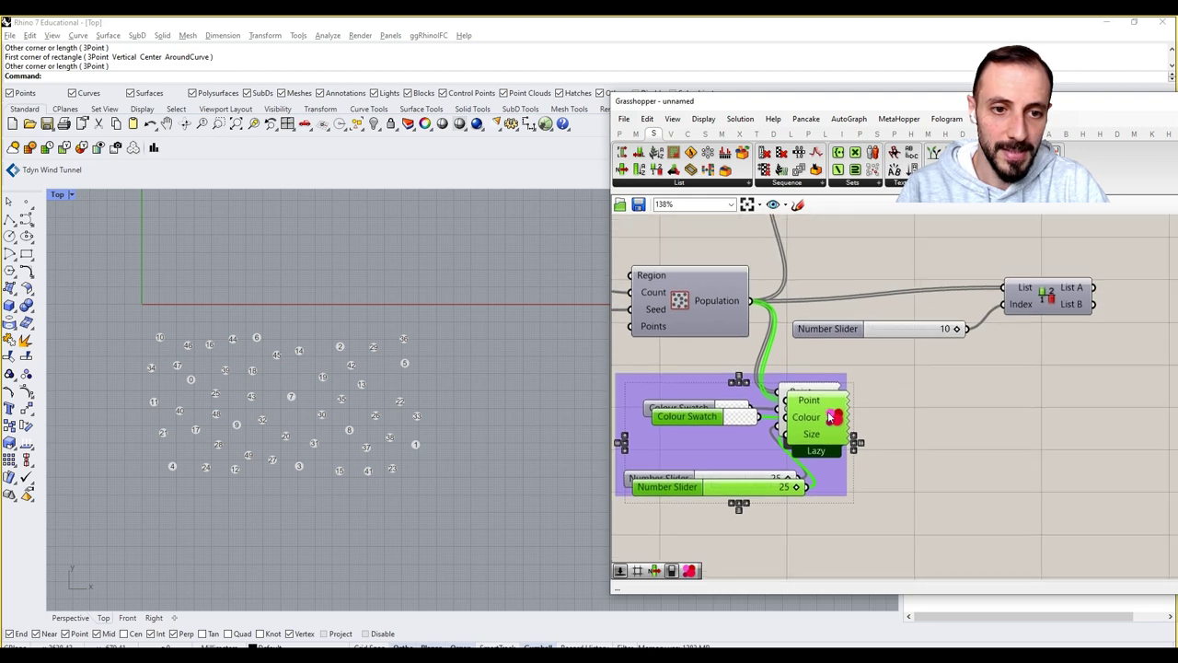
{"action": "left_click_drag", "start_coordinate": [807, 428], "coordinate": [1117, 391]}
Step: Turn off the preview of the original Dot Display group beneath the Population
{"action": "left_click_drag", "start_coordinate": [860, 530], "coordinate": [627, 364]}
{"action": "right_click", "coordinate": [646, 350]}
{"action": "left_click", "coordinate": [684, 371]}
{"action": "right_click_drag", "start_coordinate": [912, 397], "coordinate": [760, 419]}
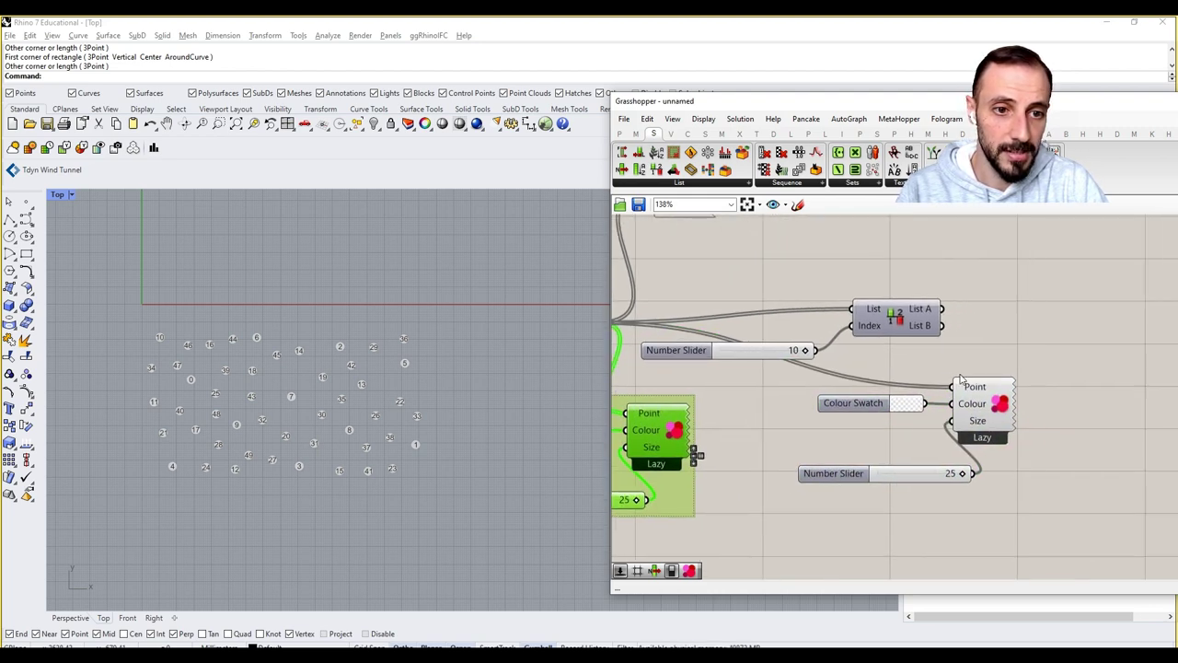
Step: Connect Split List's List B output to the copied Dot Display's Point input and shift the copied components slightly away
{"action": "left_click_drag", "start_coordinate": [943, 330], "coordinate": [1022, 424]}
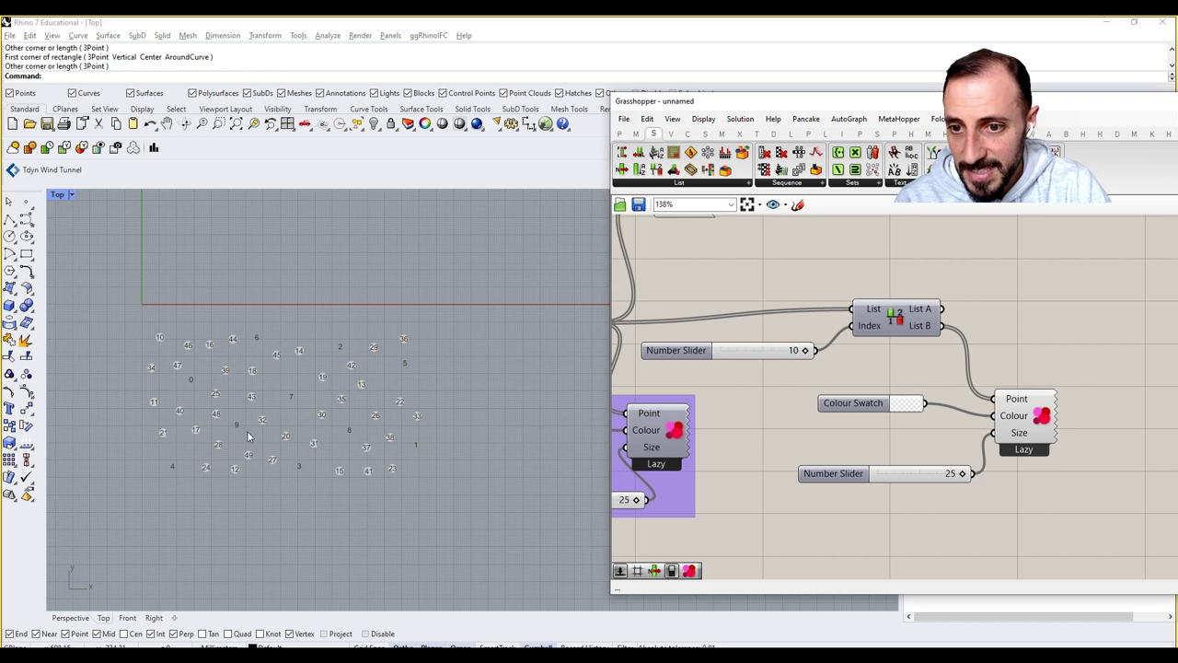
{"action": "left_click_drag", "start_coordinate": [1089, 378], "coordinate": [936, 490]}
{"action": "left_click", "coordinate": [880, 377]}
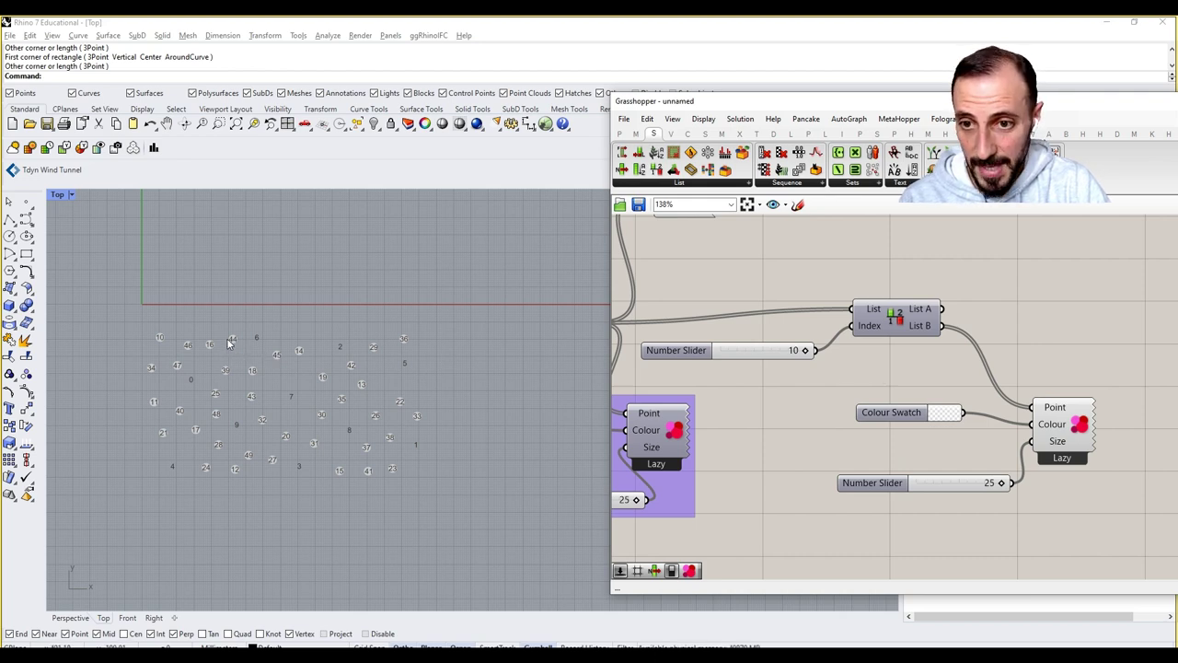
Step: Set the List B Dot Display's colour swatch to red with saturation 100 and slightly lower its alpha
{"action": "left_click", "coordinate": [937, 419]}
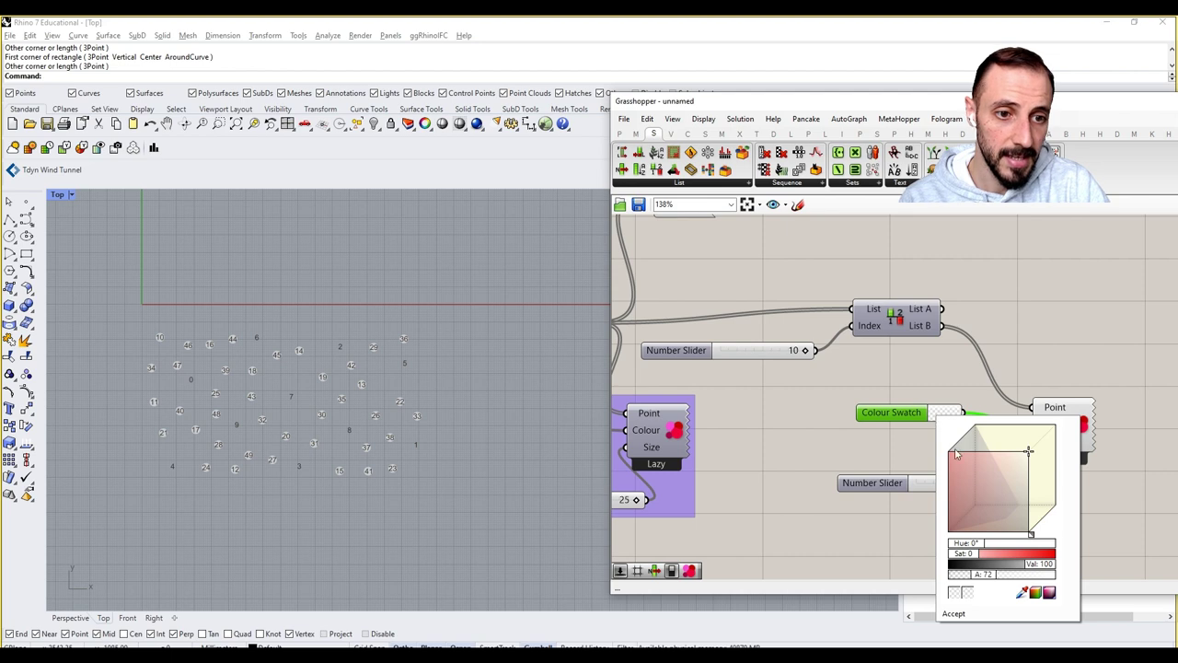
{"action": "left_click_drag", "start_coordinate": [974, 553], "coordinate": [1055, 553]}
{"action": "left_click", "coordinate": [1077, 347]}
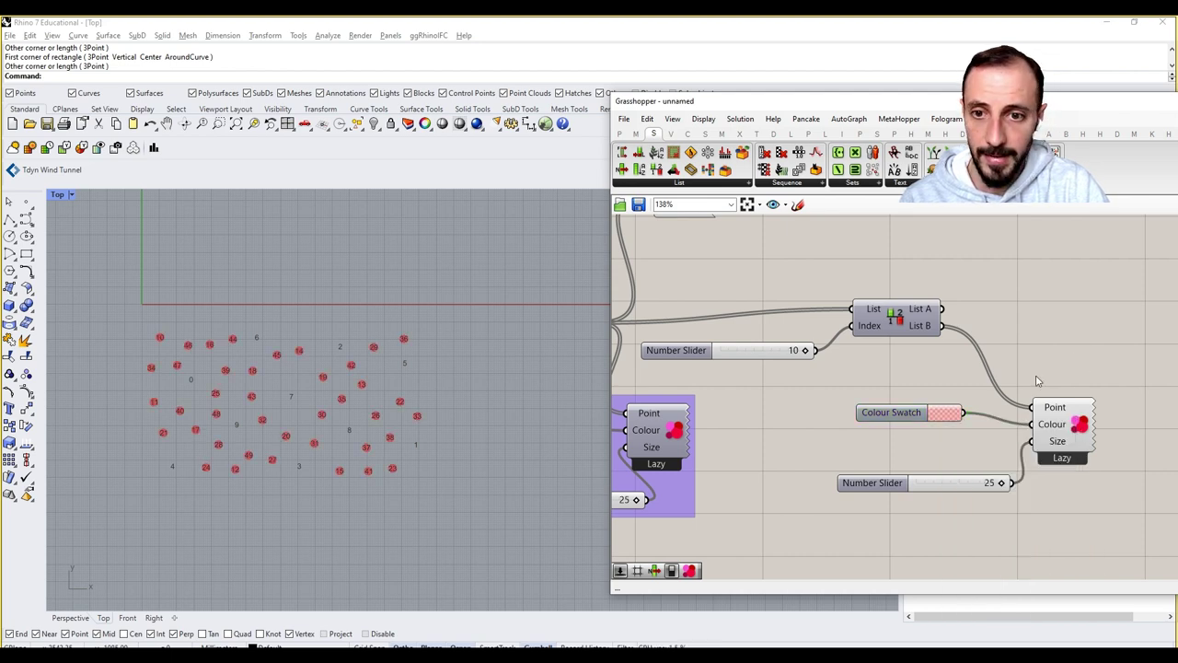
{"action": "left_click", "coordinate": [948, 416]}
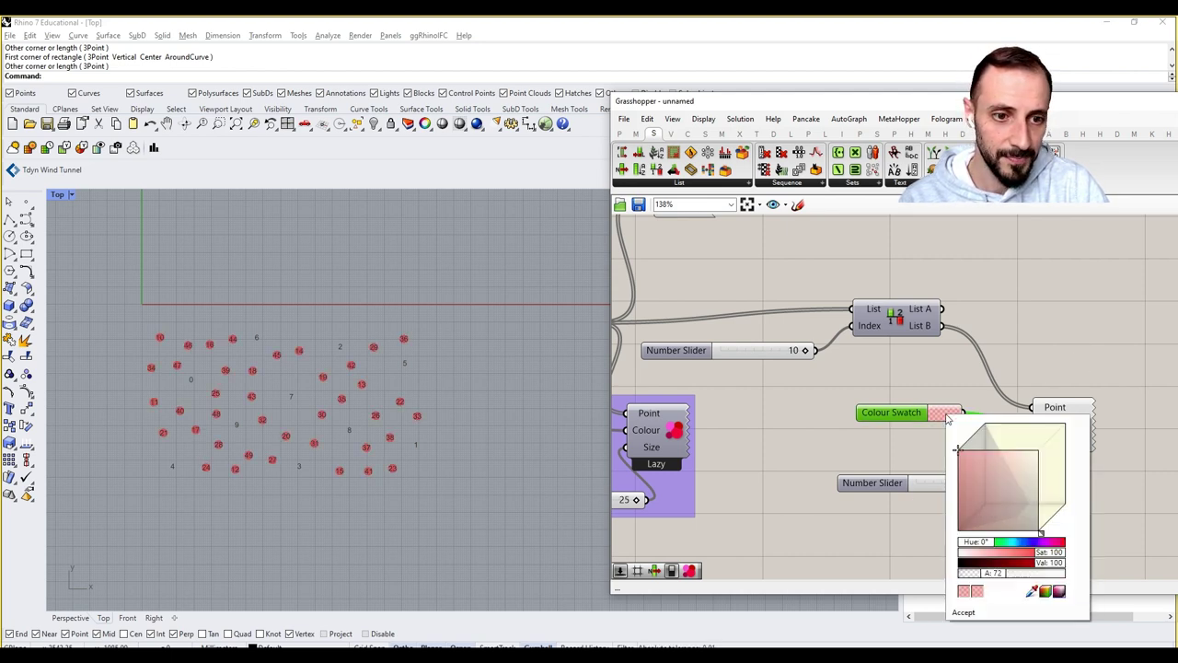
{"action": "left_click_drag", "start_coordinate": [998, 572], "coordinate": [990, 574]}
{"action": "left_click", "coordinate": [843, 542]}
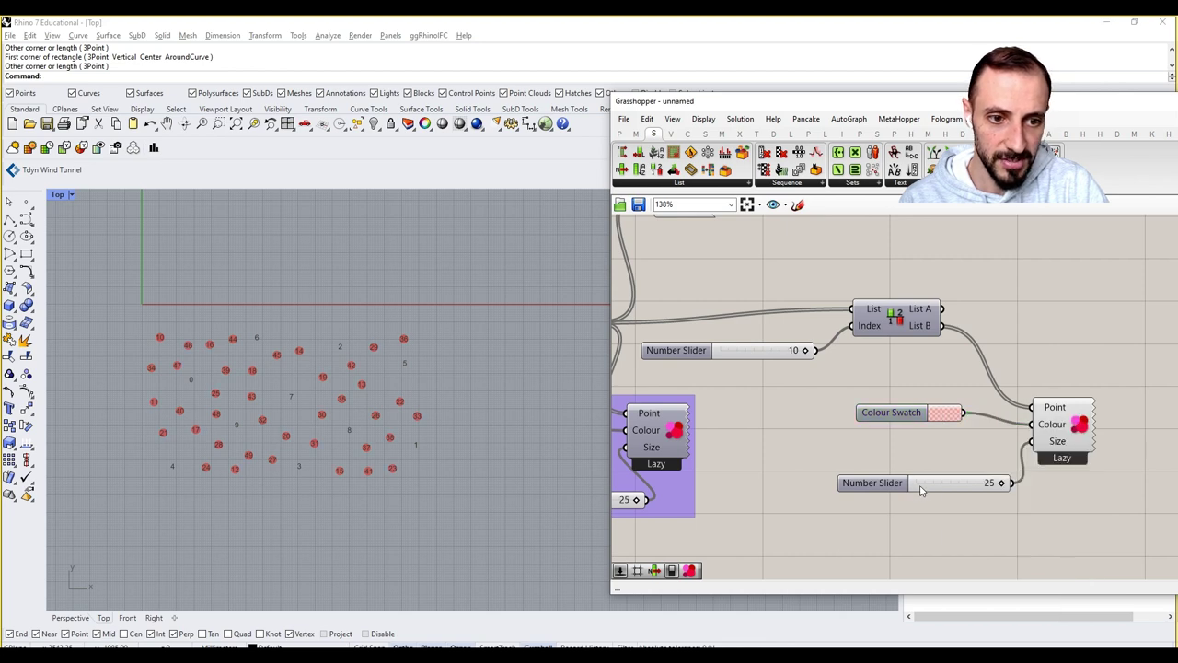
Step: Replace the List B Dot Display's size slider with a new number slider set to 35
{"action": "double_click", "coordinate": [885, 508]}
{"action": "type", "text": "35"}
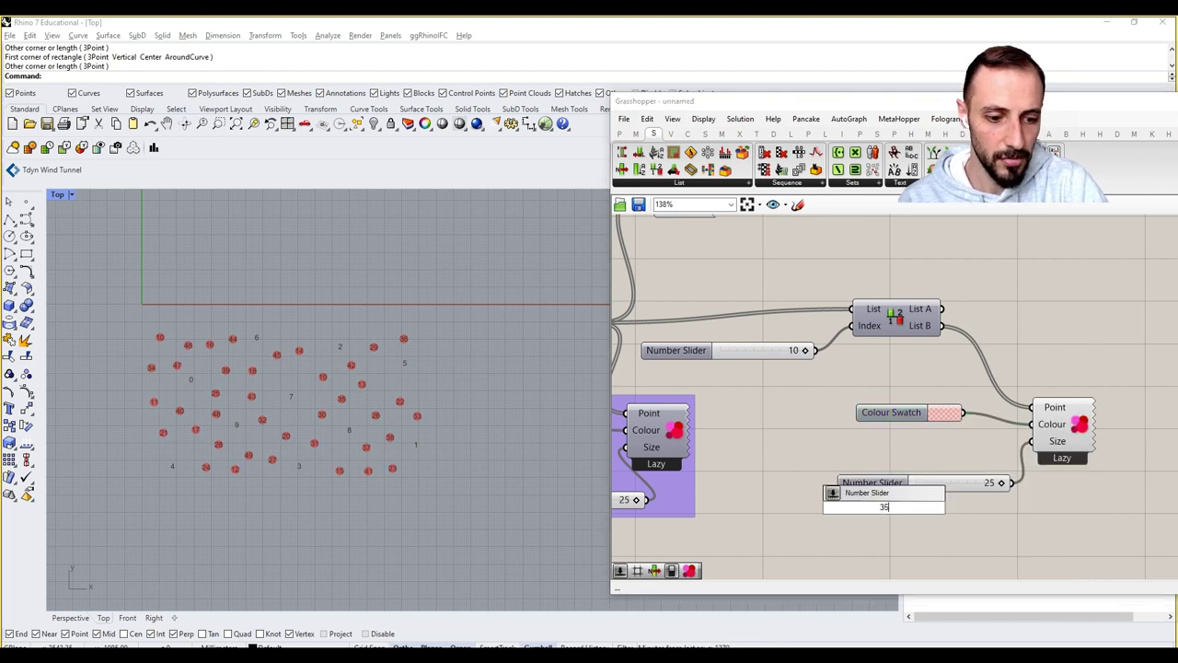
{"action": "key", "text": "Return"}
{"action": "left_click", "coordinate": [963, 485]}
{"action": "key", "text": "Delete"}
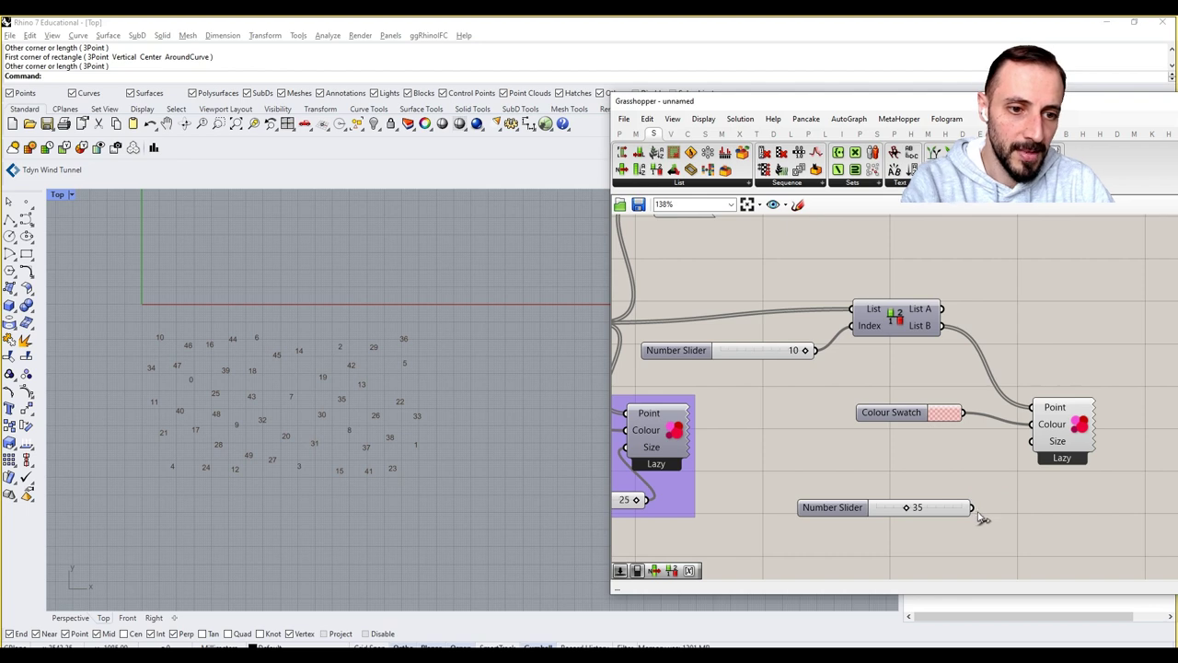
{"action": "left_click_drag", "start_coordinate": [971, 507], "coordinate": [1030, 441]}
{"action": "left_click_drag", "start_coordinate": [936, 509], "coordinate": [962, 482]}
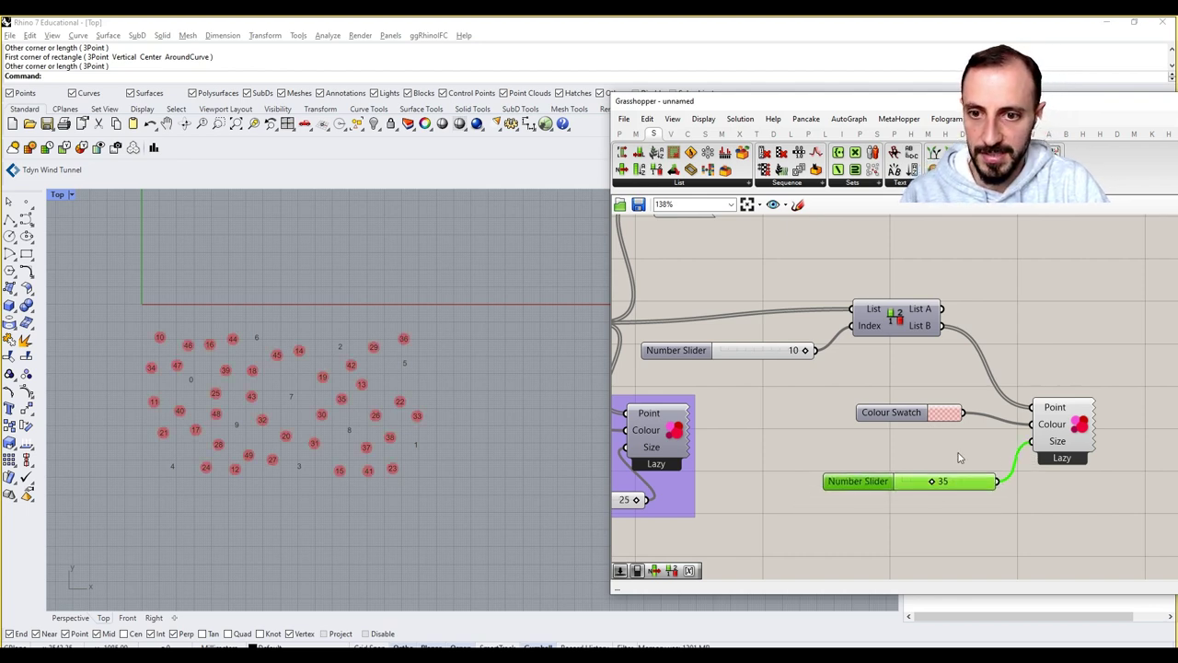
Step: Copy the red Dot Display with its colour swatch and size slider to above Split List
{"action": "left_click_drag", "start_coordinate": [1101, 380], "coordinate": [920, 520]}
{"action": "key", "text": "ctrl+c"}
{"action": "key", "text": "ctrl+v"}
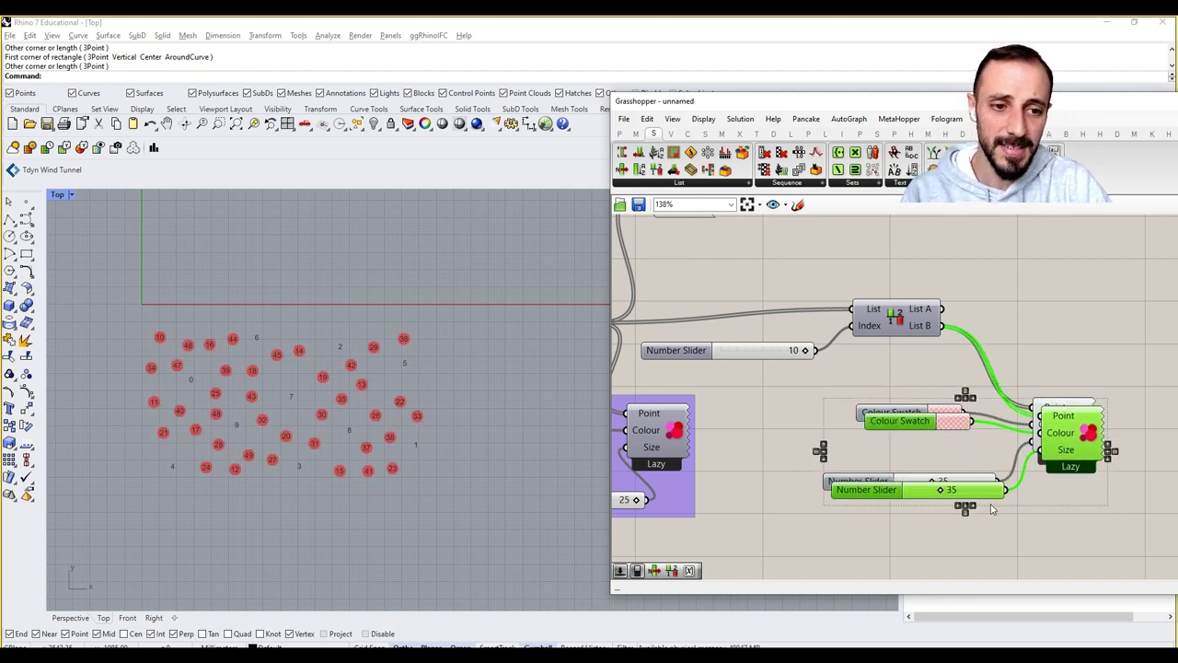
{"action": "right_click_drag", "start_coordinate": [988, 509], "coordinate": [933, 541]}
{"action": "left_click_drag", "start_coordinate": [1023, 459], "coordinate": [1099, 263]}
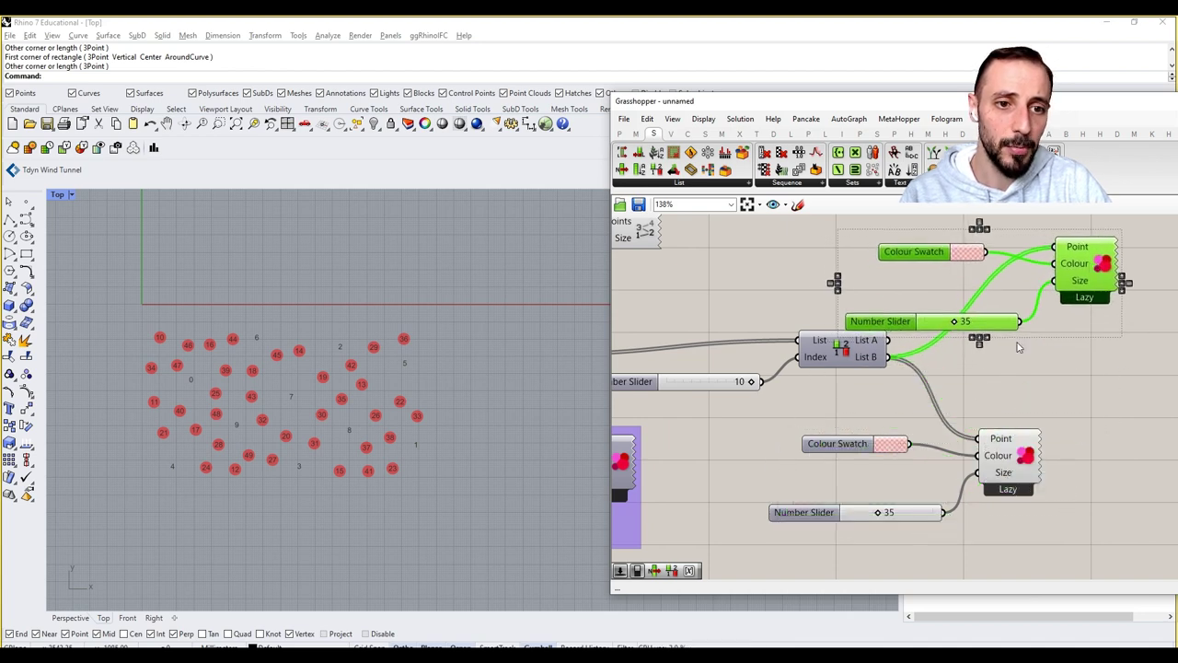
Step: Connect Split List's List A output to the upper Dot Display's Point input and move Split List slightly down
{"action": "left_click", "coordinate": [920, 377]}
{"action": "left_click_drag", "start_coordinate": [889, 341], "coordinate": [1072, 254]}
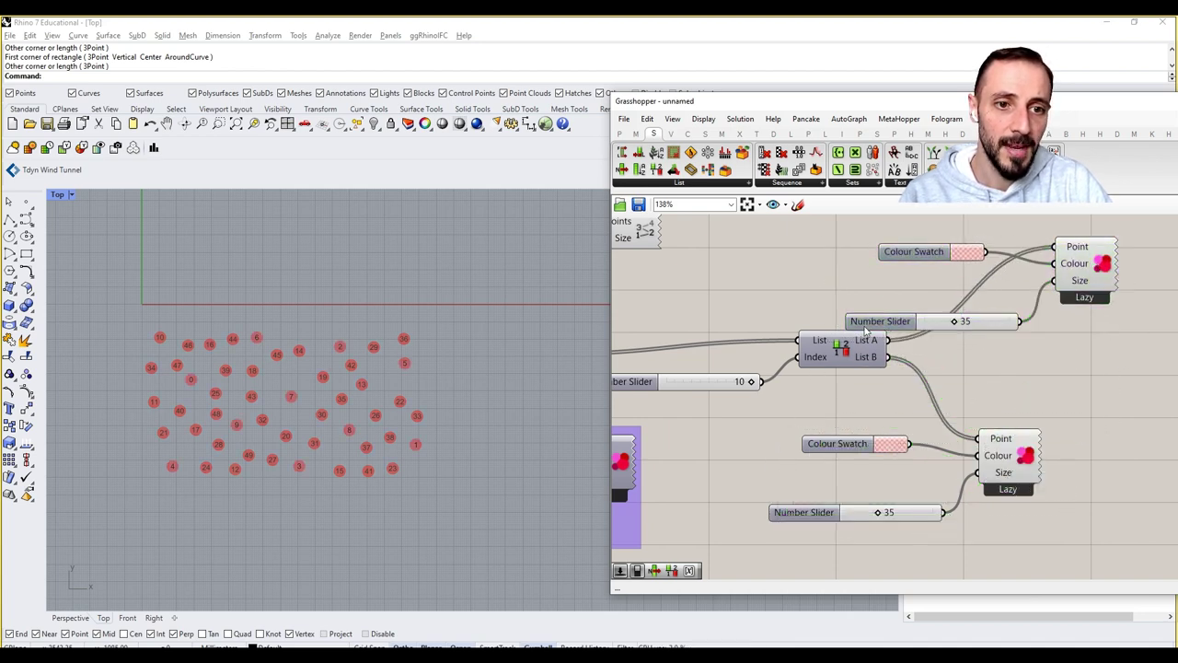
{"action": "mouse_move", "coordinate": [808, 358]}
{"action": "left_mouse_down"}
{"action": "mouse_move", "coordinate": [802, 381]}
{"action": "mouse_move", "coordinate": [810, 375]}
{"action": "left_mouse_up"}
{"action": "right_click_drag", "start_coordinate": [1084, 397], "coordinate": [1057, 412]}
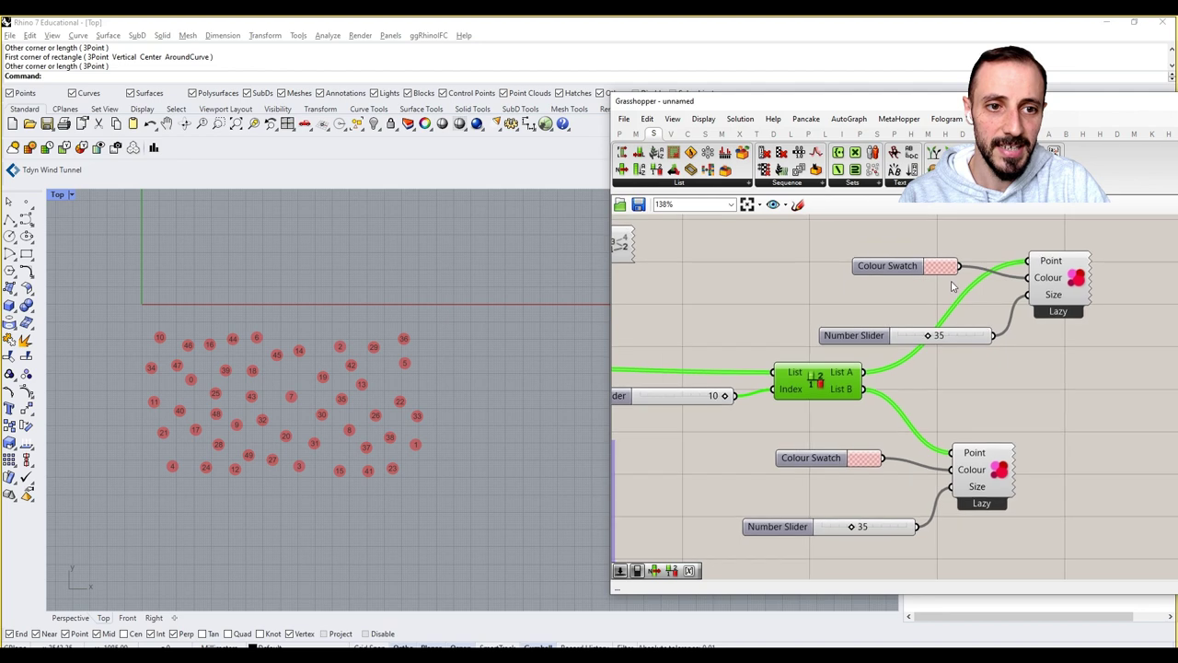
Step: Change the List A Dot Display's colour swatch to light blue
{"action": "left_click", "coordinate": [951, 267]}
{"action": "left_click_drag", "start_coordinate": [1000, 390], "coordinate": [1020, 391]}
{"action": "left_click", "coordinate": [815, 296]}
Step: Move the List A and List B Dot Displays with their swatches and sliders farther away from Split List
{"action": "right_click_drag", "start_coordinate": [808, 307], "coordinate": [865, 302]}
{"action": "scroll", "coordinate": [877, 307], "scroll_direction": "down", "scroll_amount": 3}
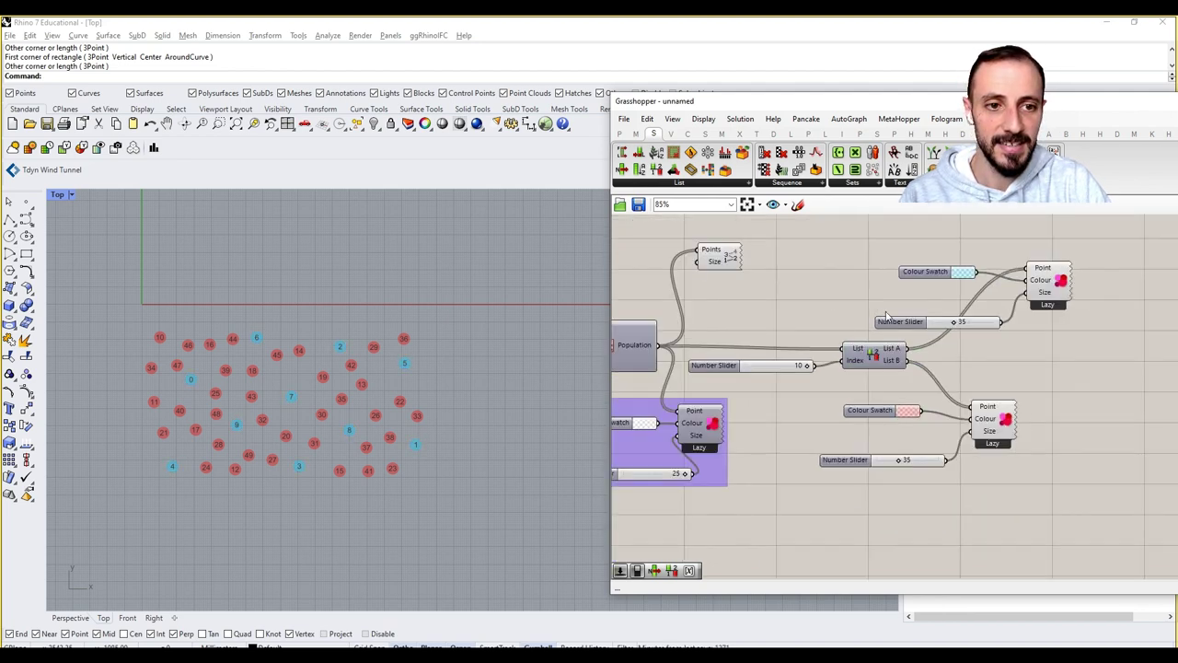
{"action": "left_click_drag", "start_coordinate": [1056, 253], "coordinate": [1017, 325]}
{"action": "left_click_drag", "start_coordinate": [1027, 371], "coordinate": [894, 450]}
{"action": "left_click_drag", "start_coordinate": [973, 407], "coordinate": [1045, 419]}
{"action": "left_click", "coordinate": [1045, 363]}
Step: Group the List A Dot Display with its inputs, and group the List B Dot Display with its inputs separately
{"action": "left_click_drag", "start_coordinate": [1110, 254], "coordinate": [950, 368]}
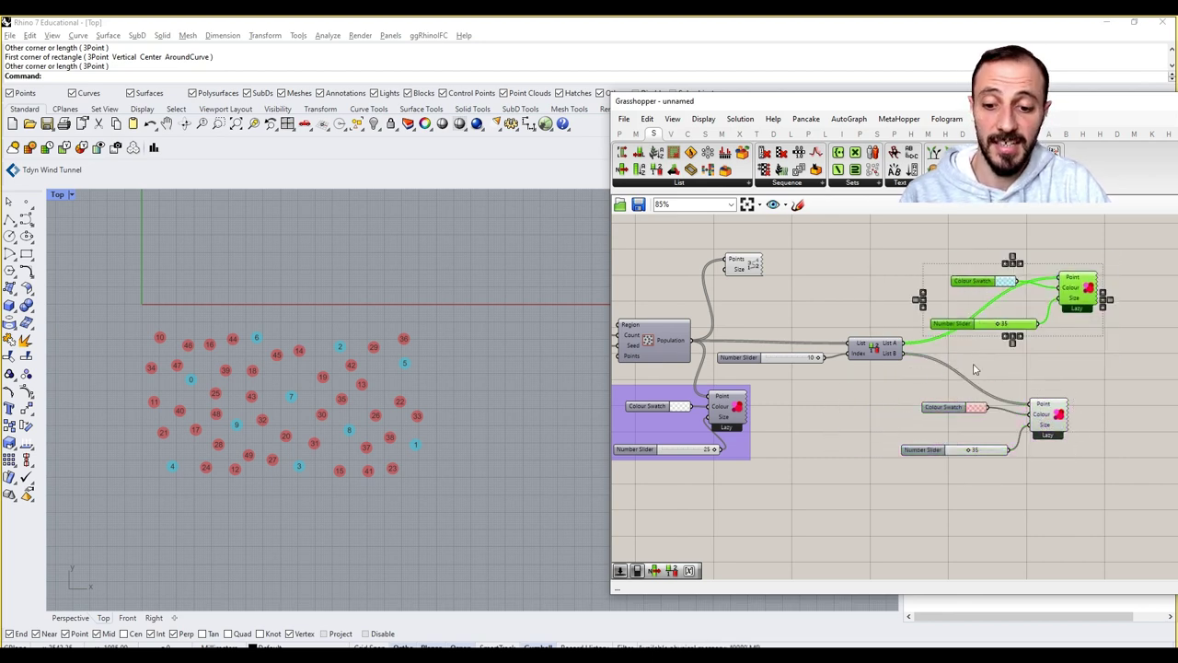
{"action": "key", "text": "ctrl+g"}
{"action": "left_click_drag", "start_coordinate": [1109, 388], "coordinate": [884, 476]}
{"action": "key", "text": "ctrl+g"}
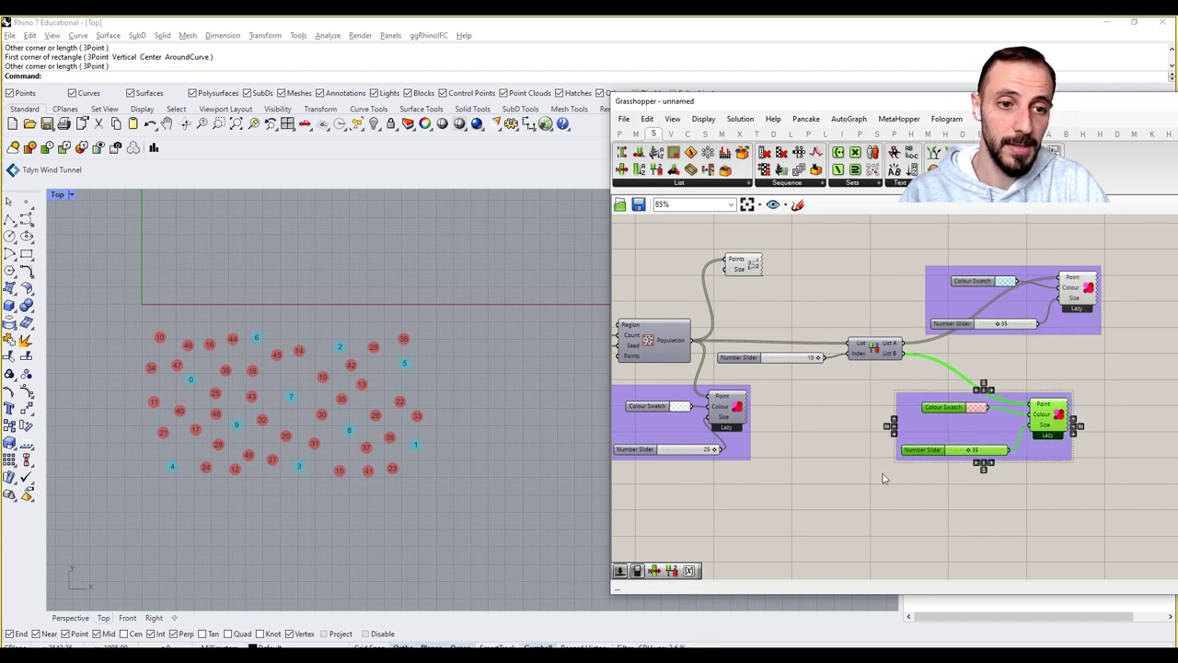
{"action": "left_click", "coordinate": [807, 454]}
Step: Move the Population component and its count and seed sliders farther away from Split List
{"action": "right_click_drag", "start_coordinate": [813, 375], "coordinate": [1018, 382]}
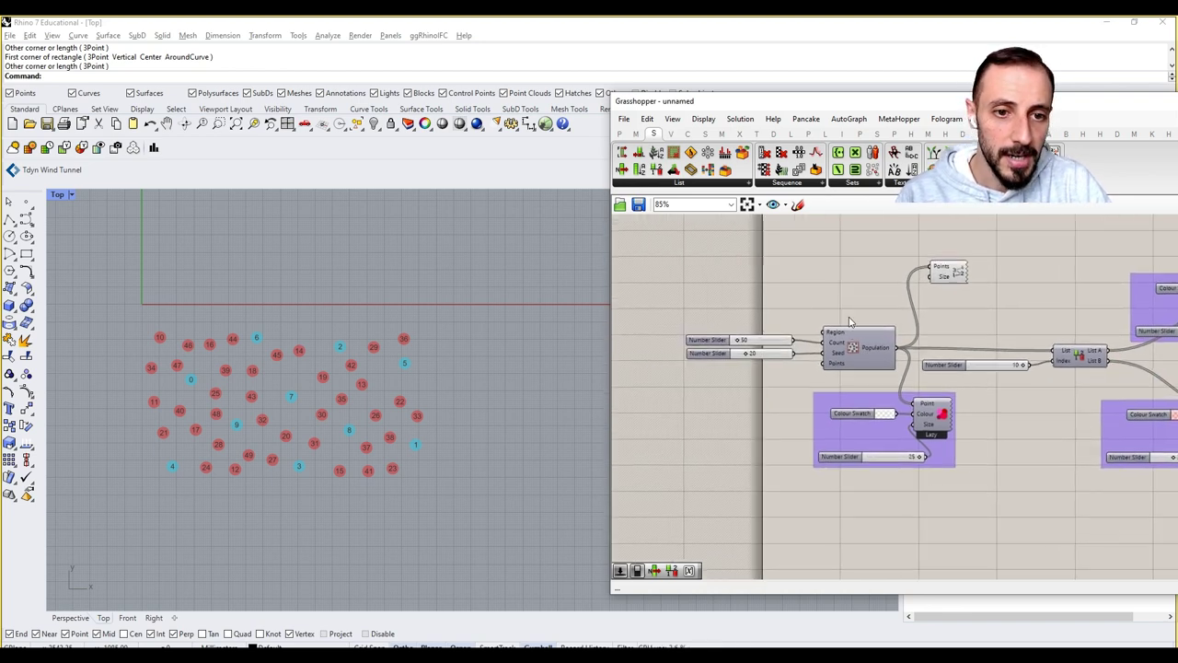
{"action": "left_click_drag", "start_coordinate": [873, 298], "coordinate": [697, 374]}
{"action": "left_click_drag", "start_coordinate": [840, 351], "coordinate": [788, 355]}
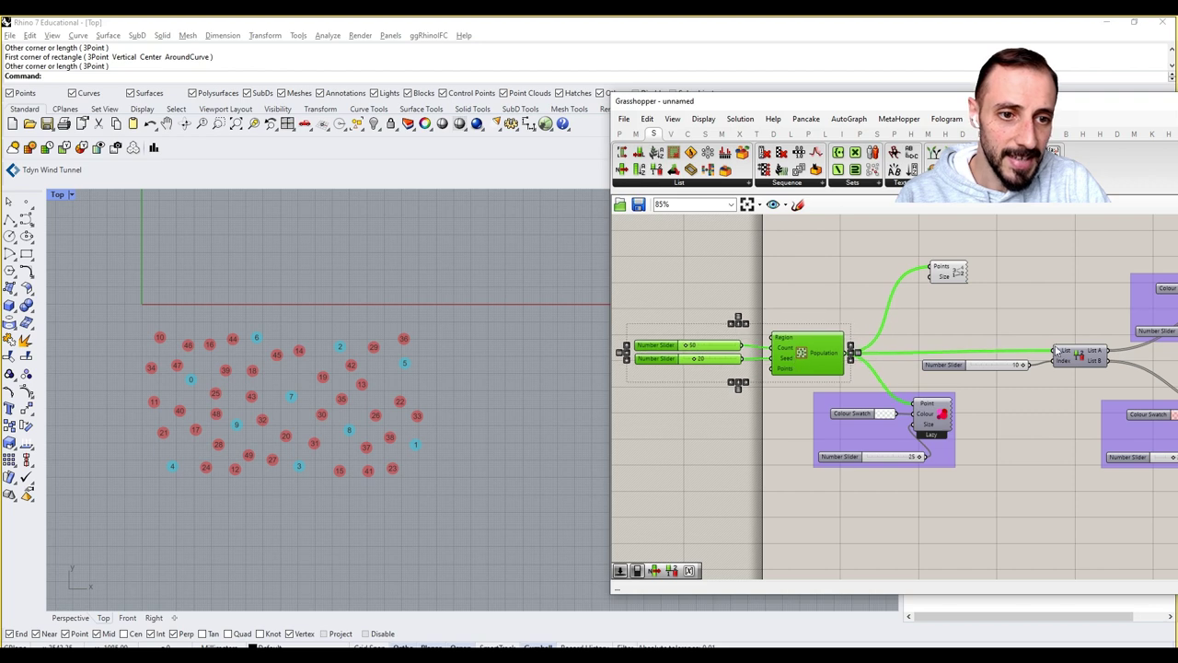
{"action": "left_click", "coordinate": [884, 313]}
Step: Group Split List with its Index slider and shift the group closer to the Population
{"action": "right_click_drag", "start_coordinate": [1061, 357], "coordinate": [979, 363]}
{"action": "scroll", "coordinate": [980, 363], "scroll_direction": "up", "scroll_amount": 2}
{"action": "left_click_drag", "start_coordinate": [1001, 340], "coordinate": [860, 388]}
{"action": "key", "text": "ctrl+g"}
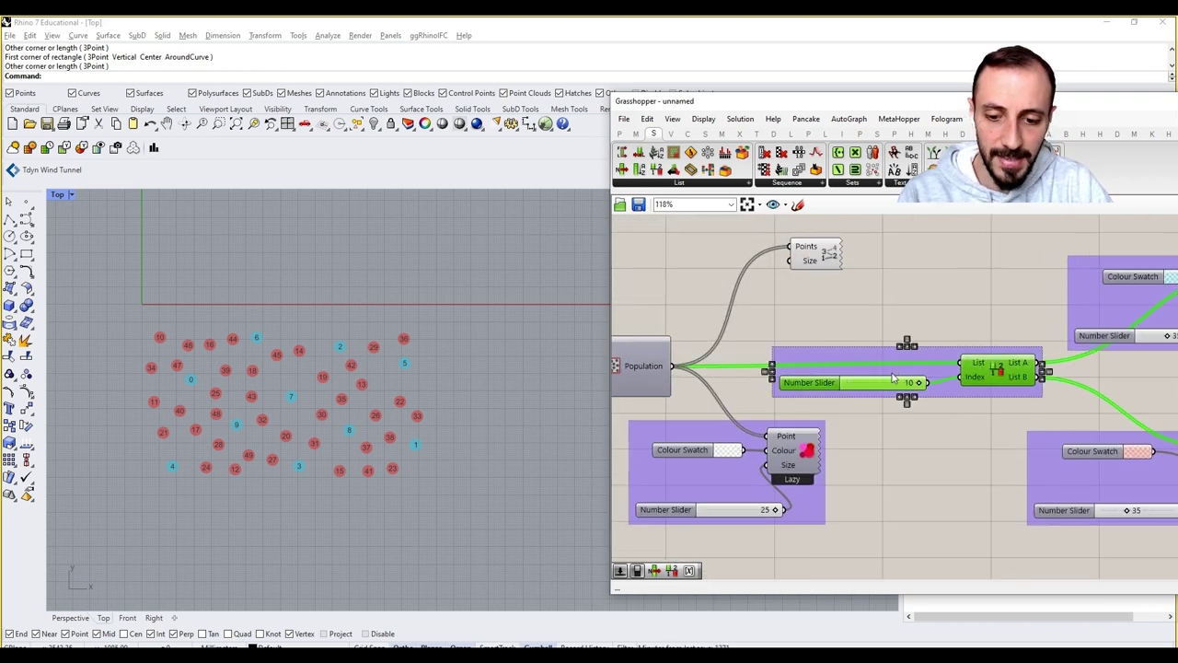
{"action": "left_click", "coordinate": [905, 346]}
{"action": "key", "text": "ctrl+z"}
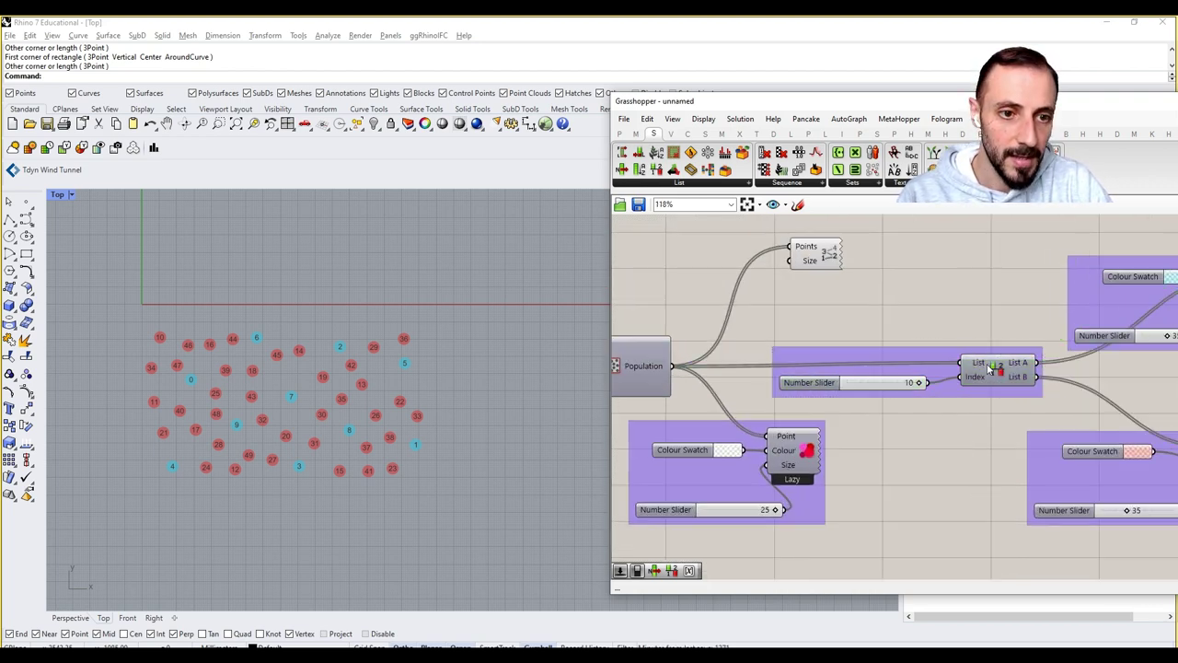
{"action": "left_click_drag", "start_coordinate": [987, 369], "coordinate": [963, 377]}
{"action": "left_click", "coordinate": [939, 321]}
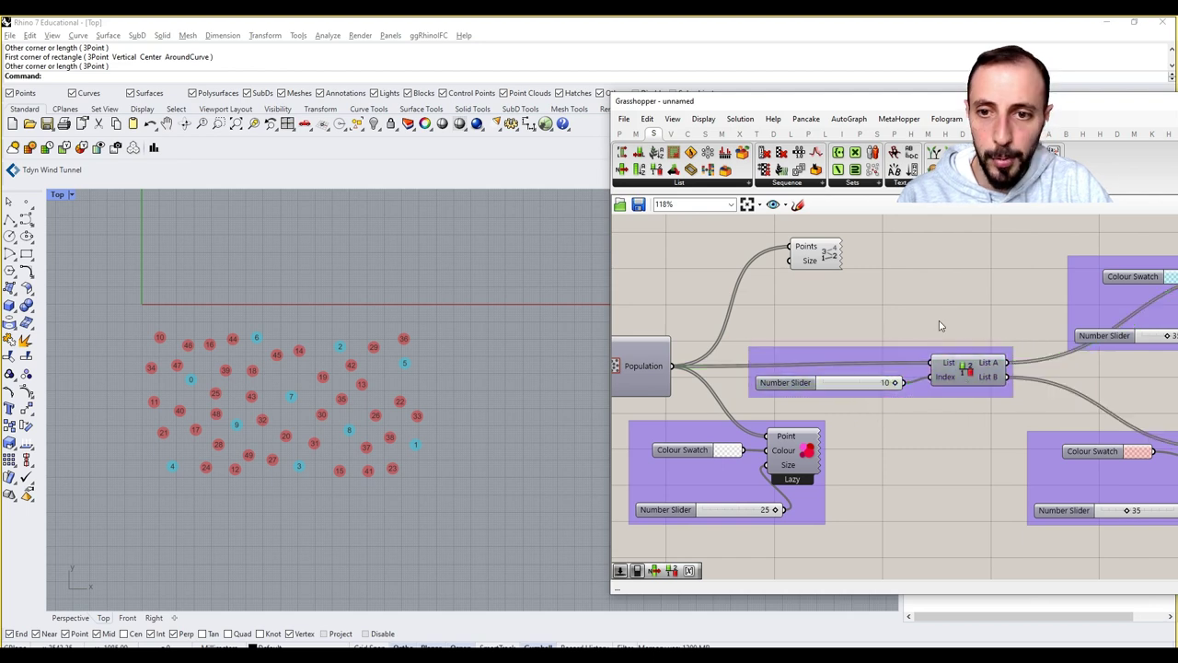
Step: Examine the Split List component up close and inspect the contents of its List A output
{"action": "right_click_drag", "start_coordinate": [847, 385], "coordinate": [925, 373]}
{"action": "right_click_drag", "start_coordinate": [1061, 366], "coordinate": [1036, 364]}
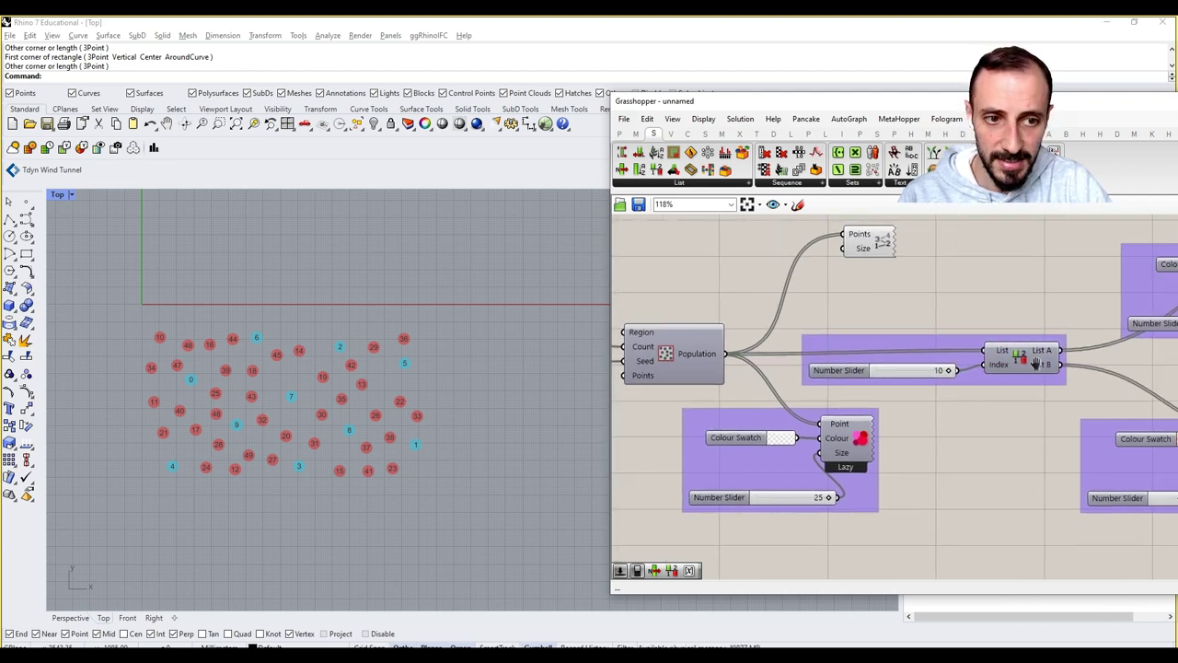
{"action": "mouse_move", "coordinate": [1035, 364]}
{"action": "scroll", "coordinate": [1035, 364], "scroll_direction": "up", "scroll_amount": 6}
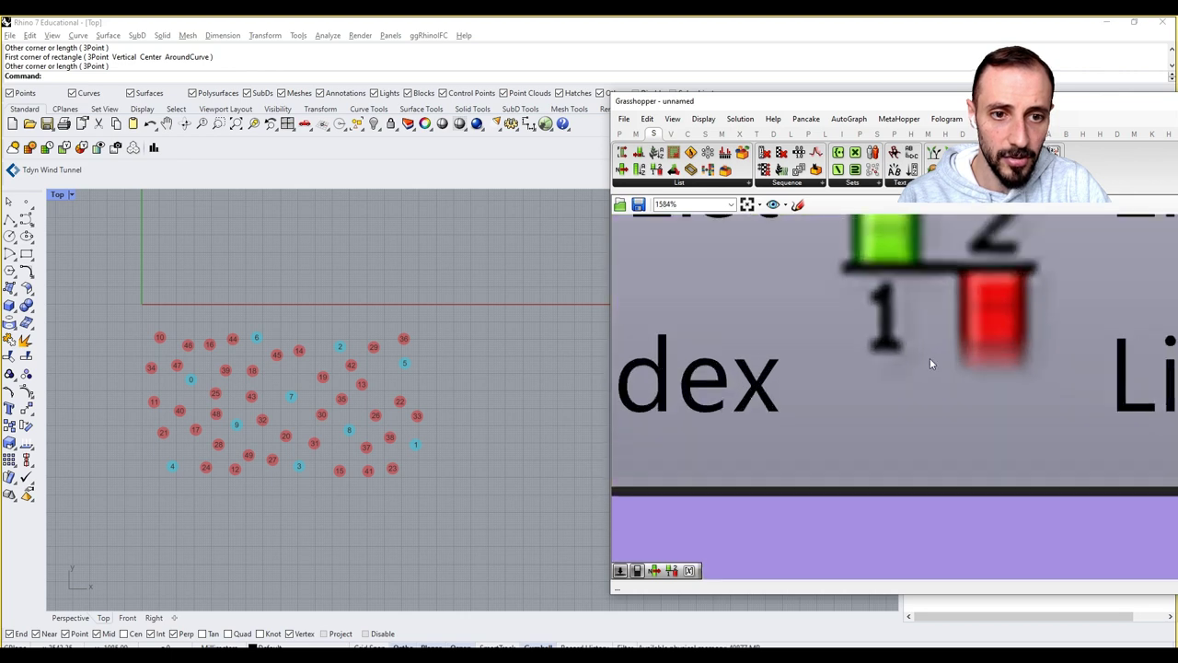
{"action": "scroll", "coordinate": [902, 354], "scroll_direction": "down", "scroll_amount": 2}
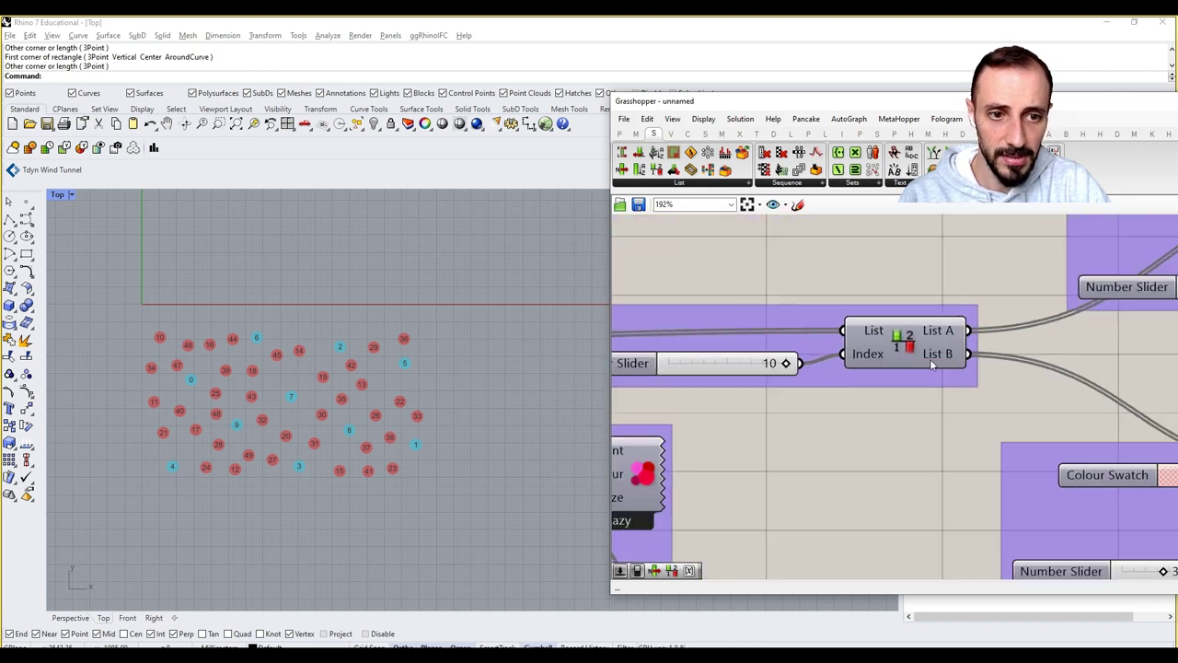
{"action": "mouse_move", "coordinate": [948, 335]}
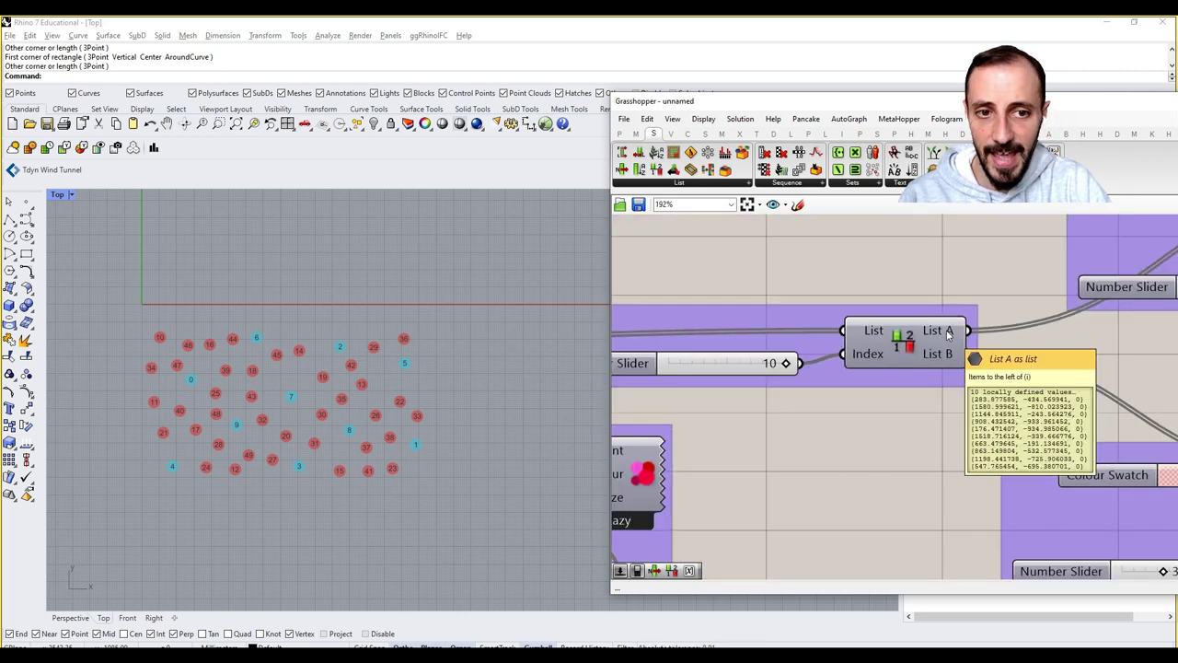
Step: Raise the Split List Index slider's maximum to 1000 and set its value to 26
{"action": "right_click_drag", "start_coordinate": [724, 385], "coordinate": [826, 386]}
{"action": "right_click", "coordinate": [718, 367]}
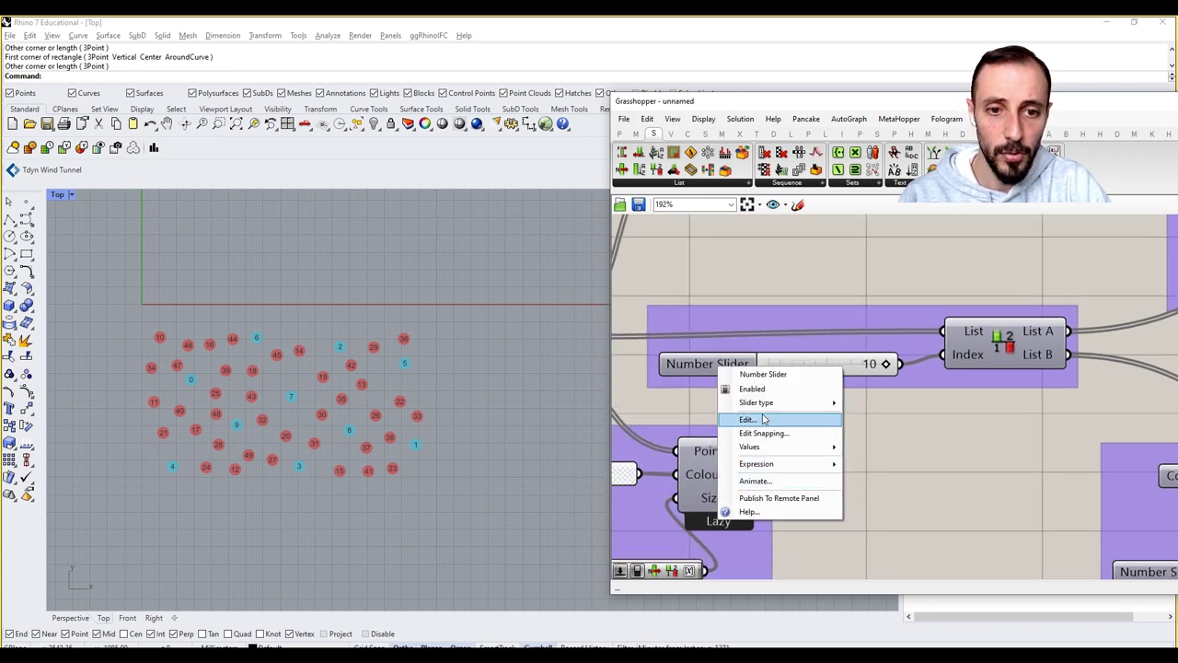
{"action": "left_click", "coordinate": [763, 419]}
{"action": "right_click", "coordinate": [737, 364]}
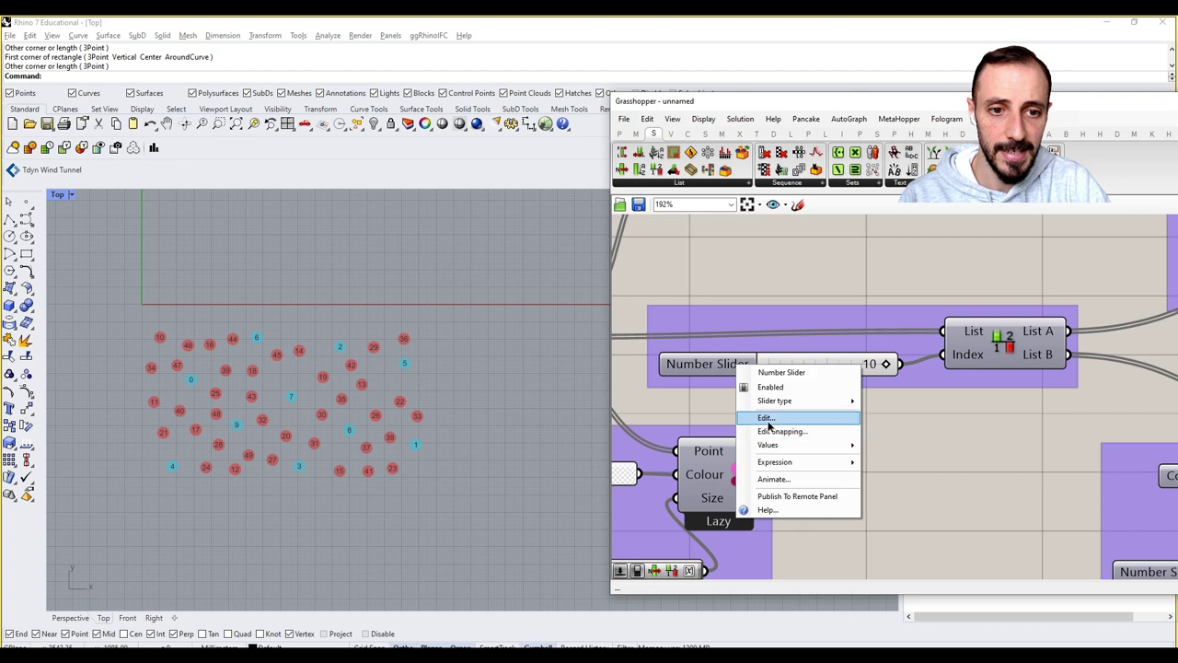
{"action": "left_click", "coordinate": [763, 416]}
{"action": "double_click", "coordinate": [823, 454]}
{"action": "type", "text": "4"}
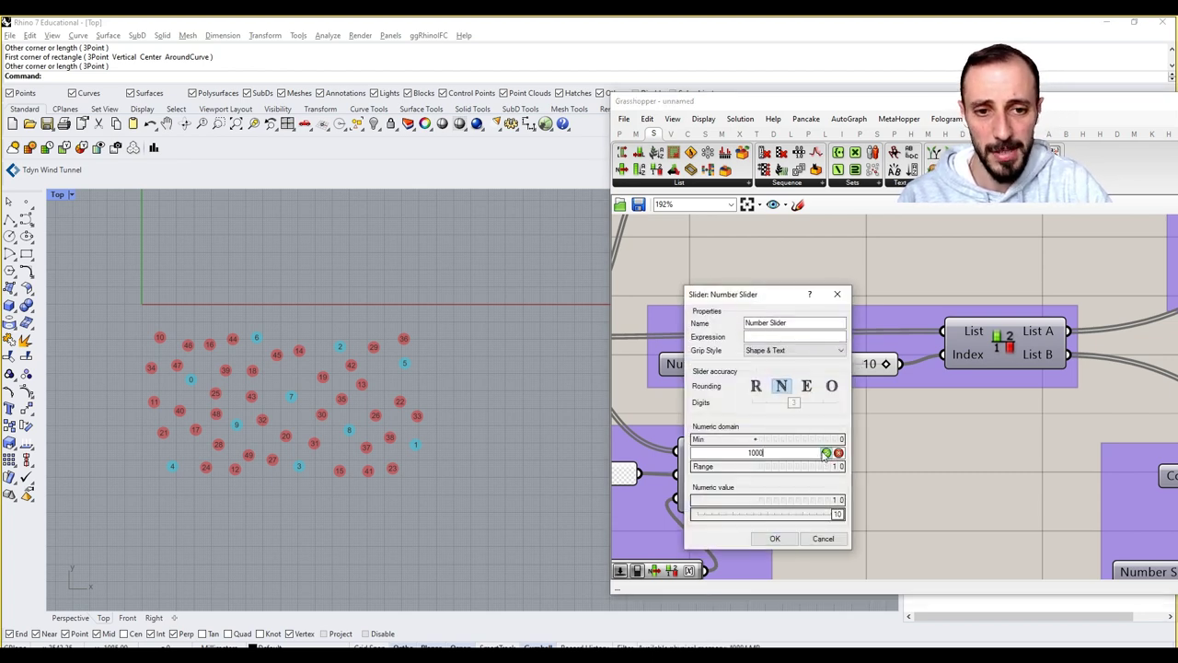
{"action": "left_click", "coordinate": [826, 453]}
{"action": "left_click", "coordinate": [775, 539]}
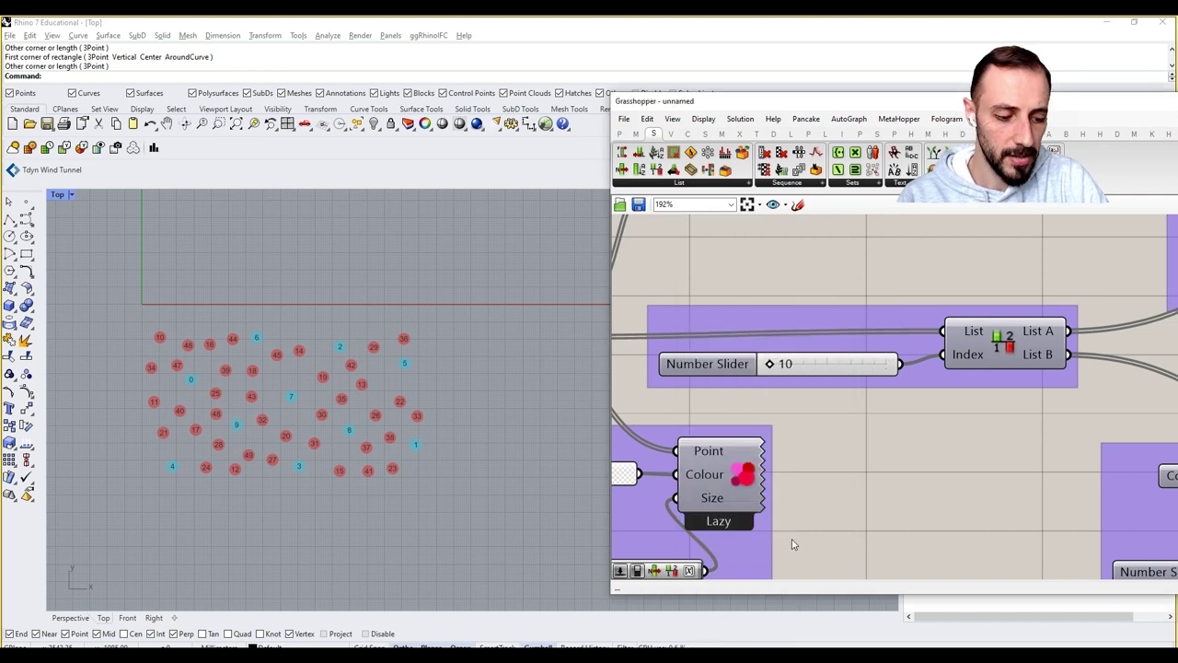
{"action": "left_click_drag", "start_coordinate": [770, 368], "coordinate": [772, 367]}
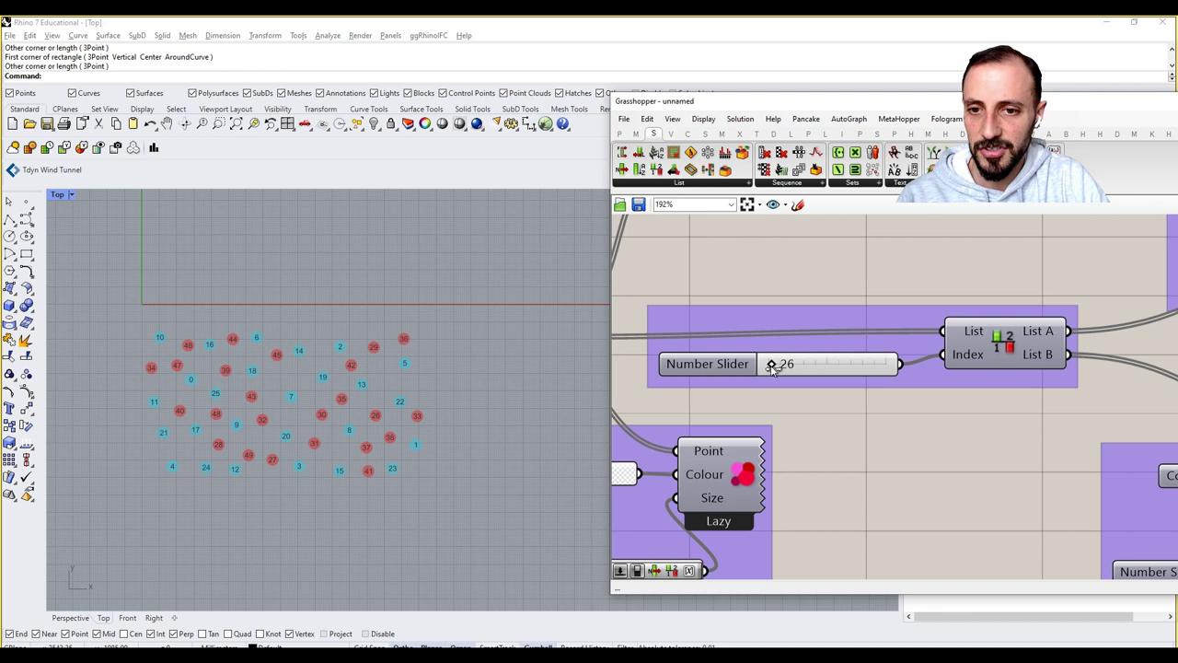
{"action": "scroll", "coordinate": [897, 443], "scroll_direction": "down", "scroll_amount": 5}
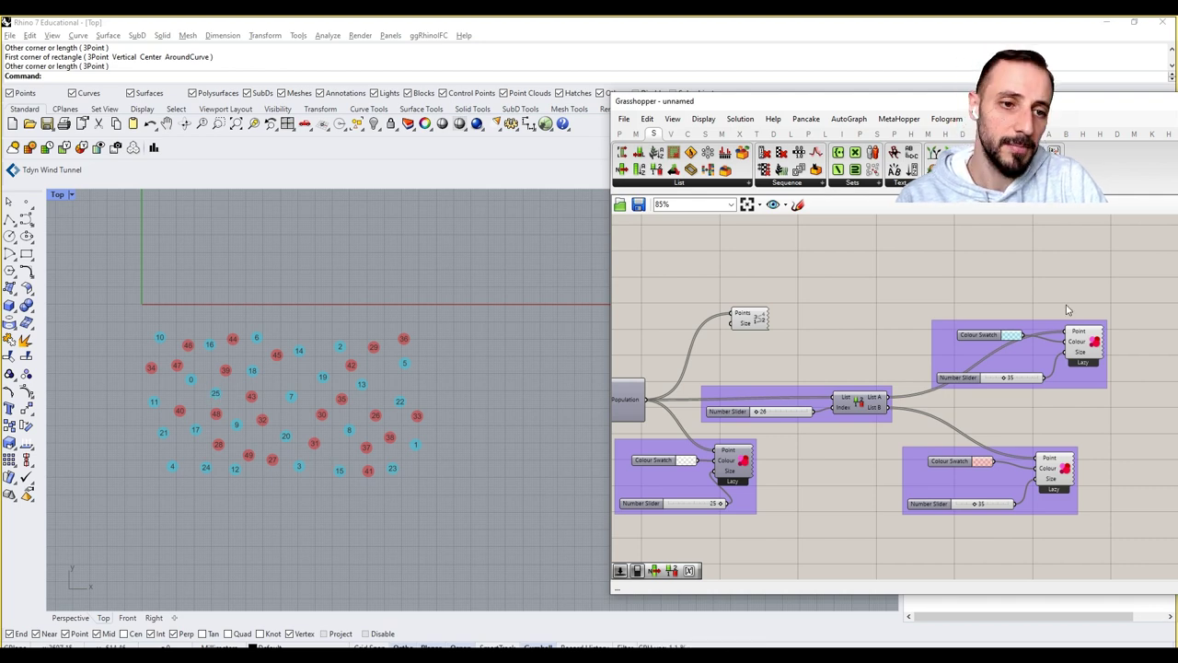
{"action": "left_click", "coordinate": [1003, 477]}
{"action": "scroll", "coordinate": [1003, 476], "scroll_direction": "down", "scroll_amount": 2}
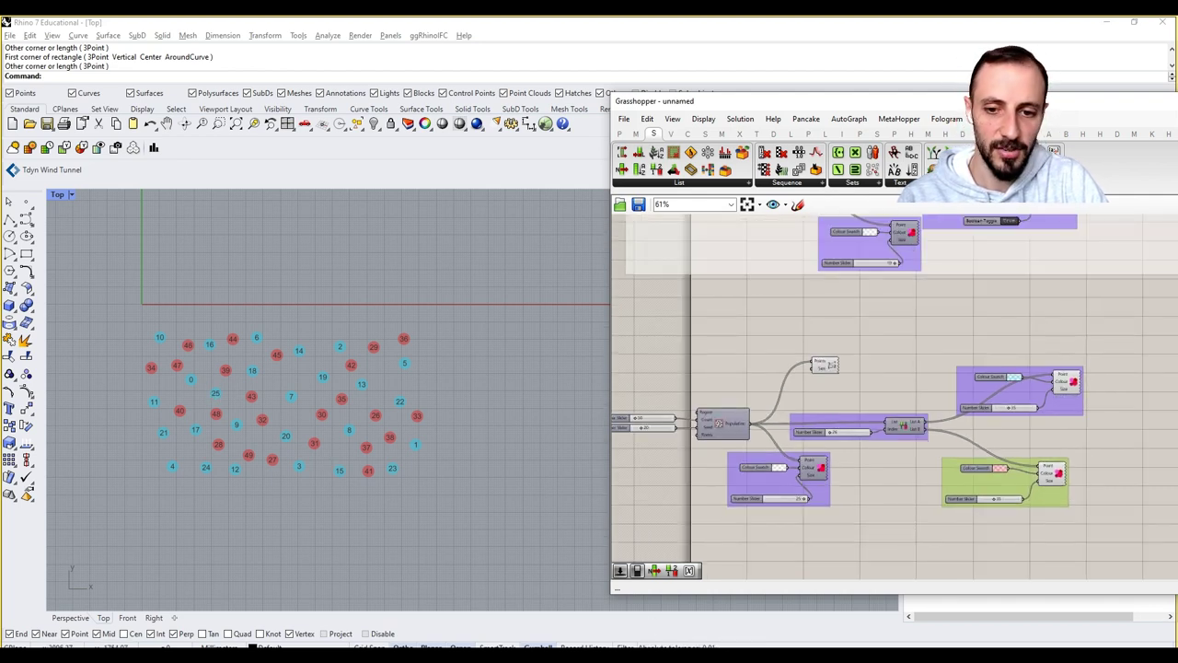
{"action": "left_click", "coordinate": [570, 582]}
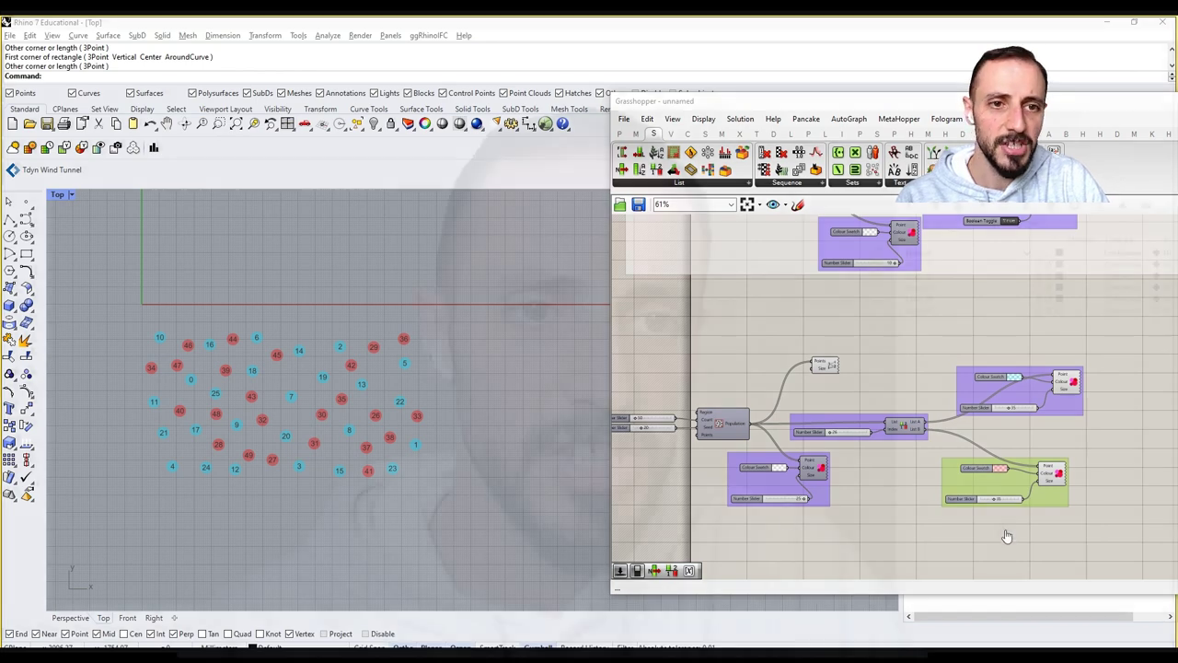